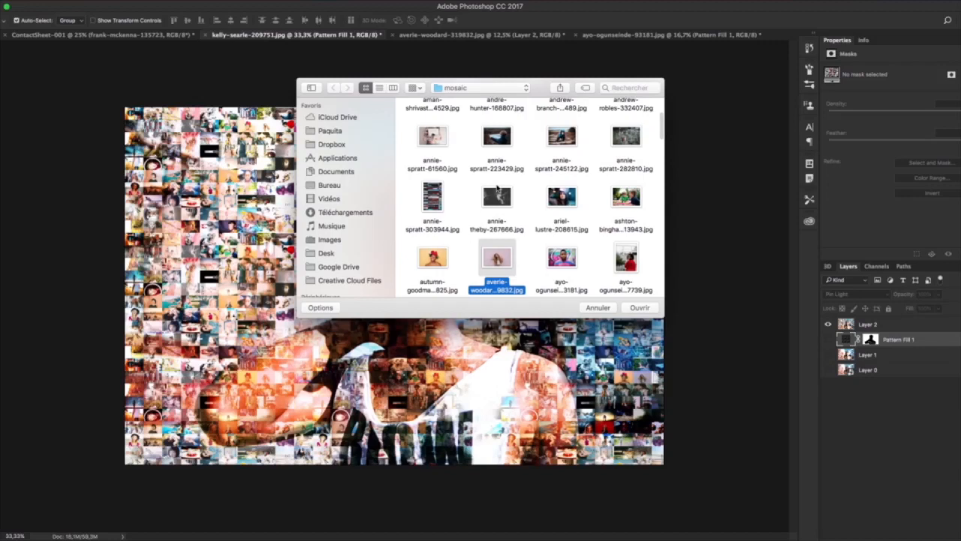
Browse the photos in the mosaic folder for a portrait suitable as the mosaic's base image.
{"action": "key", "text": "Down"}
{"action": "key", "text": "Down"}
{"action": "key", "text": "Down"}
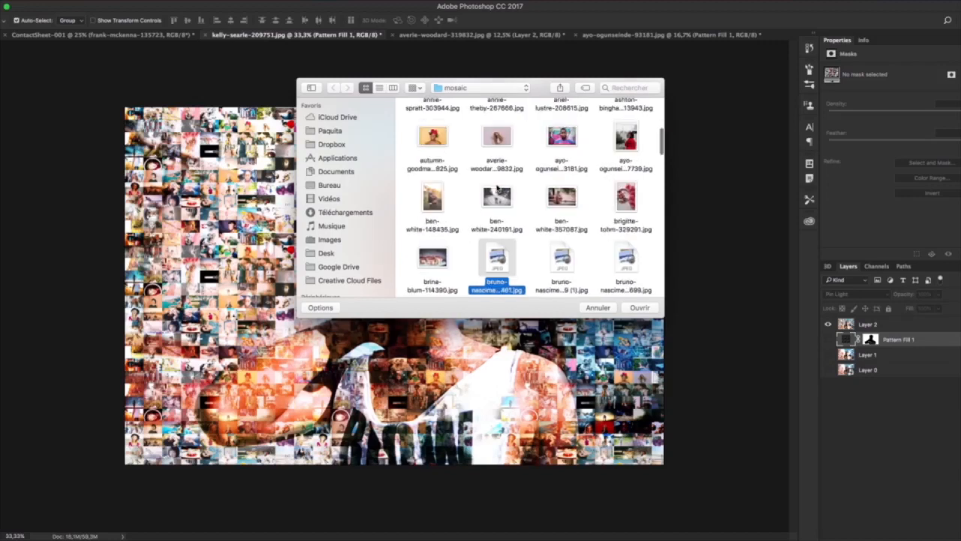
{"action": "key", "text": "Down"}
{"action": "key", "text": "Down"}
{"action": "key", "text": "Down"}
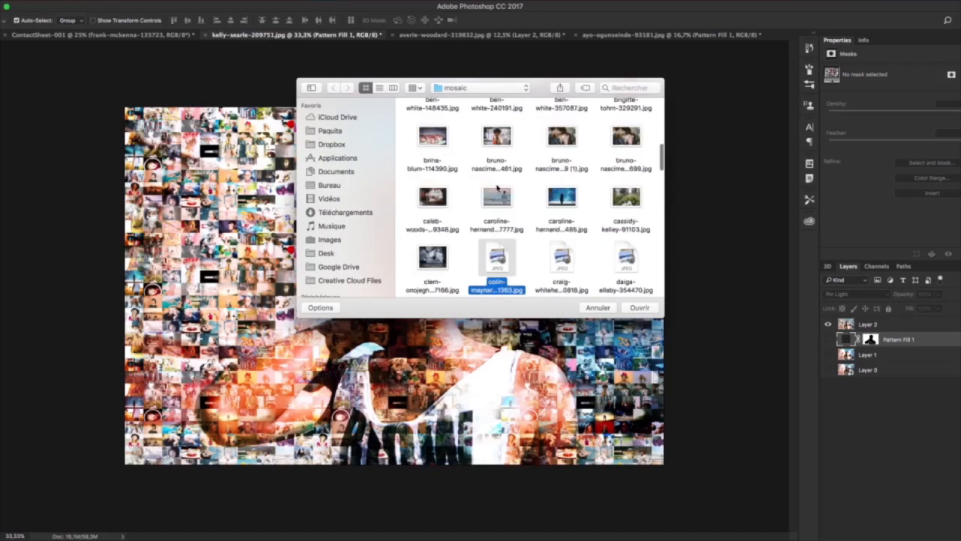
{"action": "key", "text": "Down"}
{"action": "key", "text": "Down"}
{"action": "key", "text": "Down"}
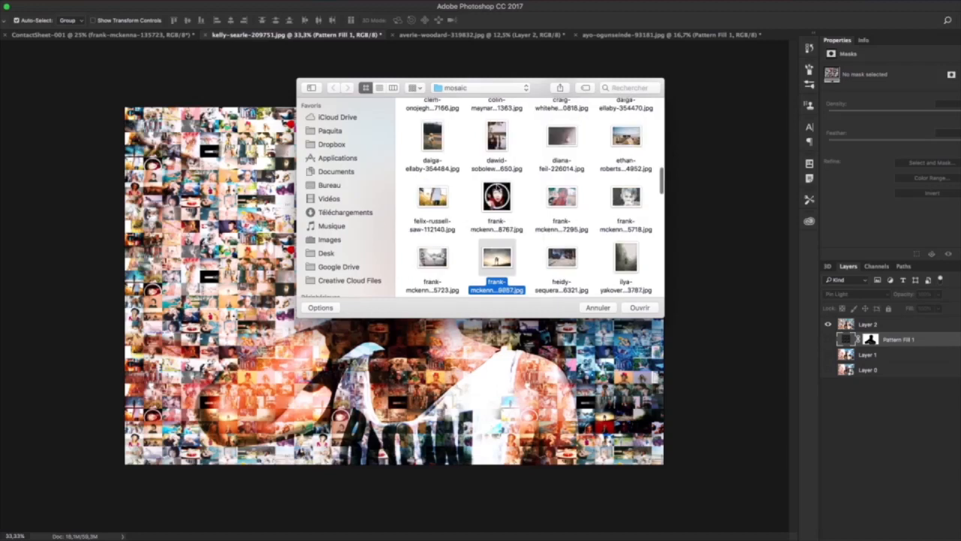
{"action": "key", "text": "Right"}
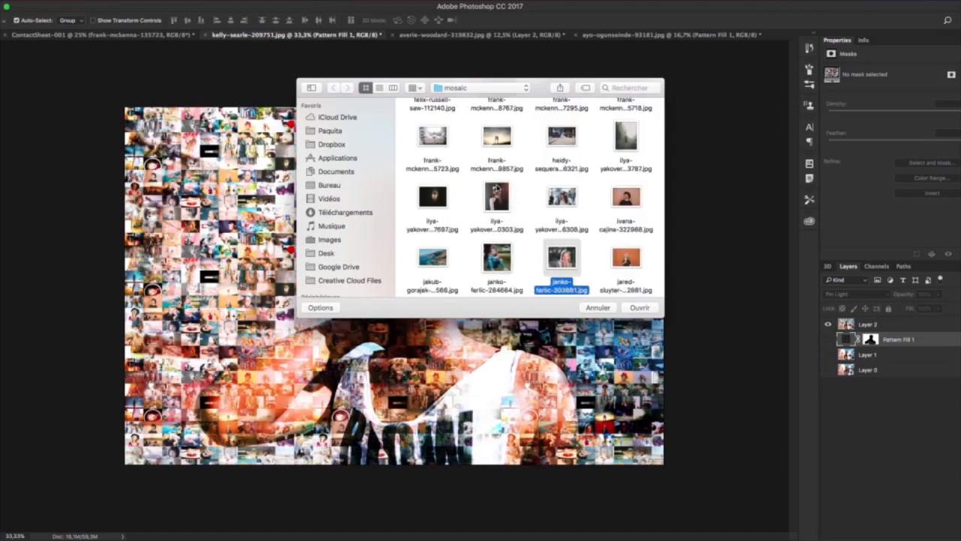
{"action": "key", "text": "Down"}
{"action": "key", "text": "Down"}
{"action": "key", "text": "Down"}
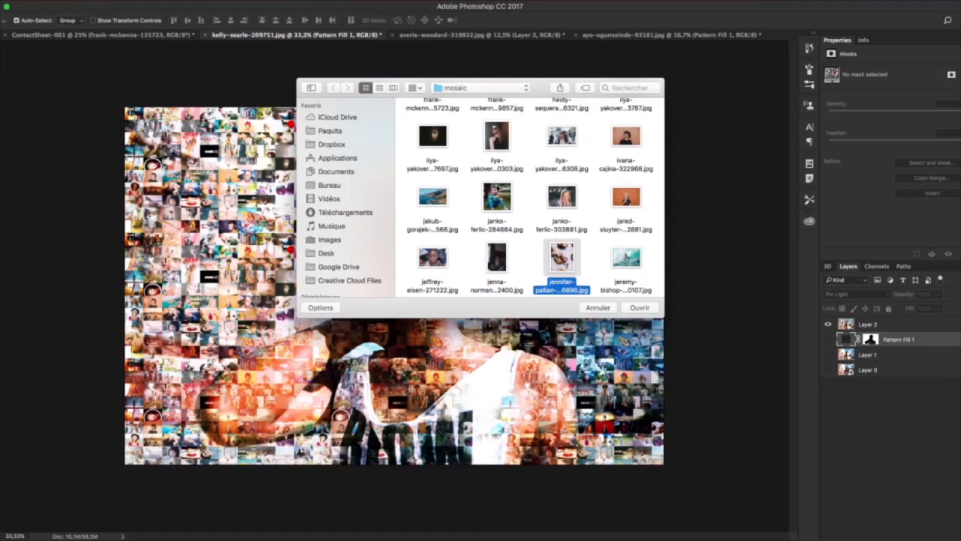
{"action": "key", "text": "Up"}
{"action": "key", "text": "Down"}
{"action": "key", "text": "Down"}
{"action": "key", "text": "Down"}
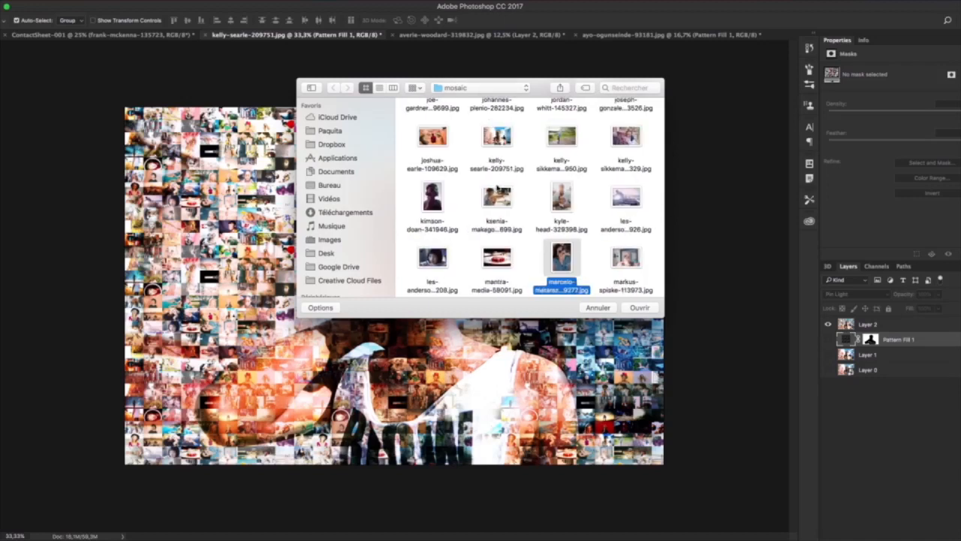
{"action": "key", "text": "Down"}
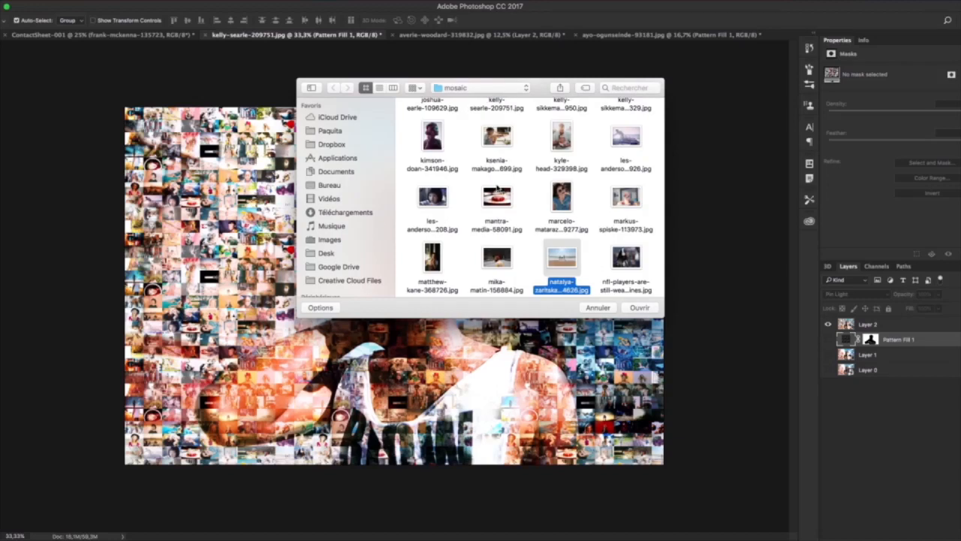
{"action": "key", "text": "Down"}
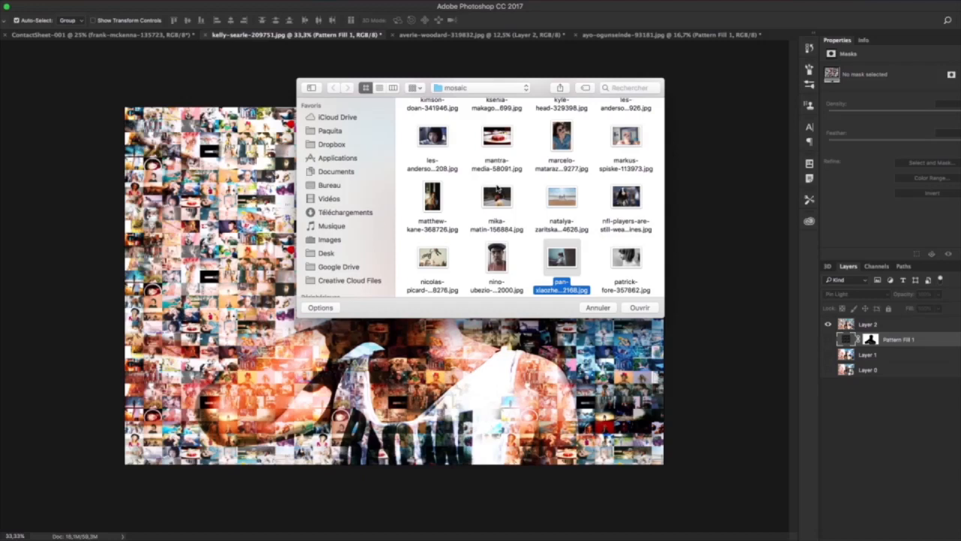
{"action": "key", "text": "Down"}
{"action": "key", "text": "Up"}
{"action": "key", "text": "Up"}
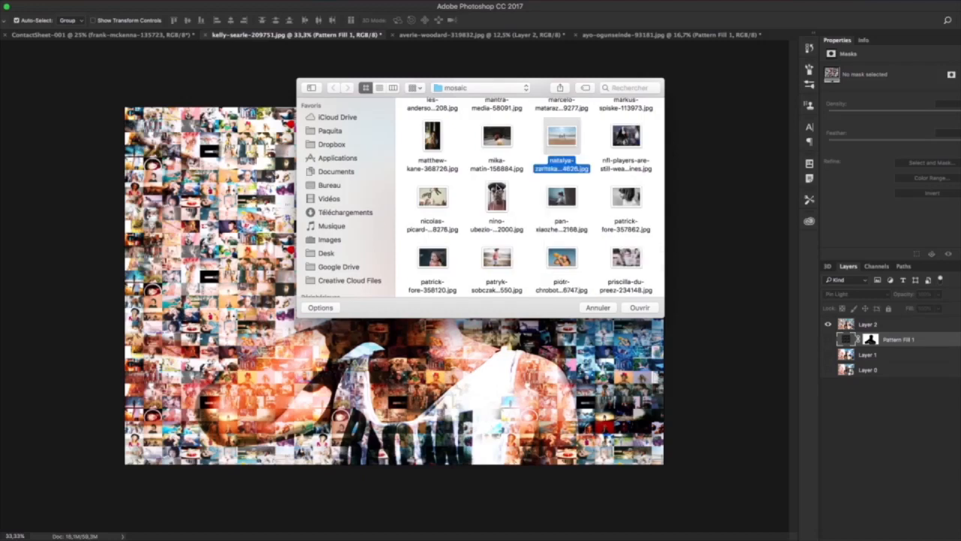
{"action": "key", "text": "Down"}
{"action": "key", "text": "Down"}
{"action": "key", "text": "Down"}
{"action": "key", "text": "Down"}
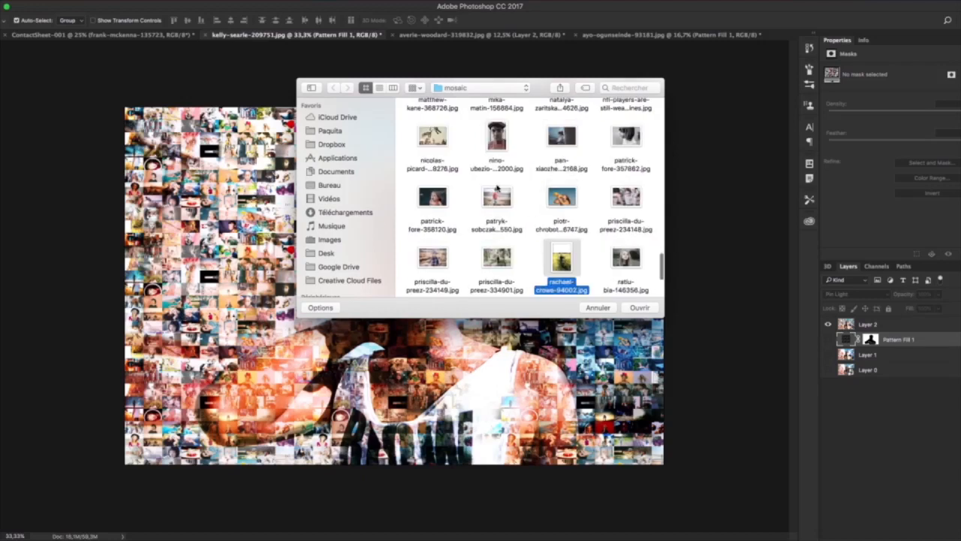
Open the long-haired blonde girl's portrait from the mosaic folder, discarding its embedded color profile.
{"action": "key", "text": "Up"}
{"action": "key", "text": "Right"}
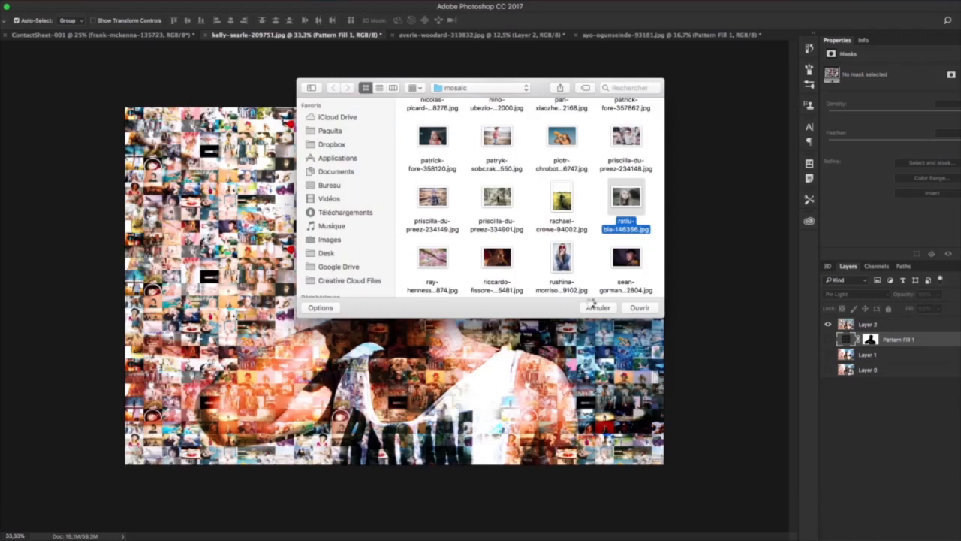
{"action": "left_click", "coordinate": [640, 307]}
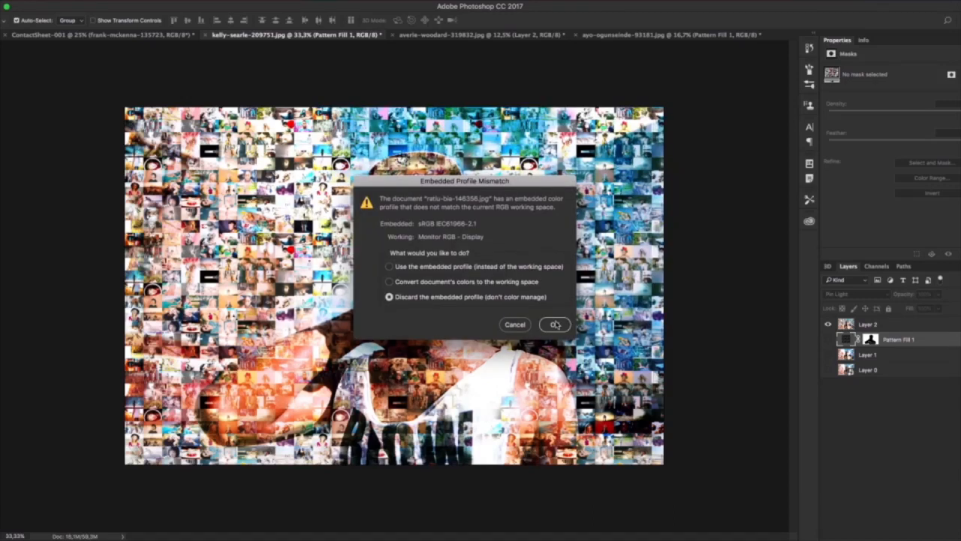
{"action": "key", "text": "Return"}
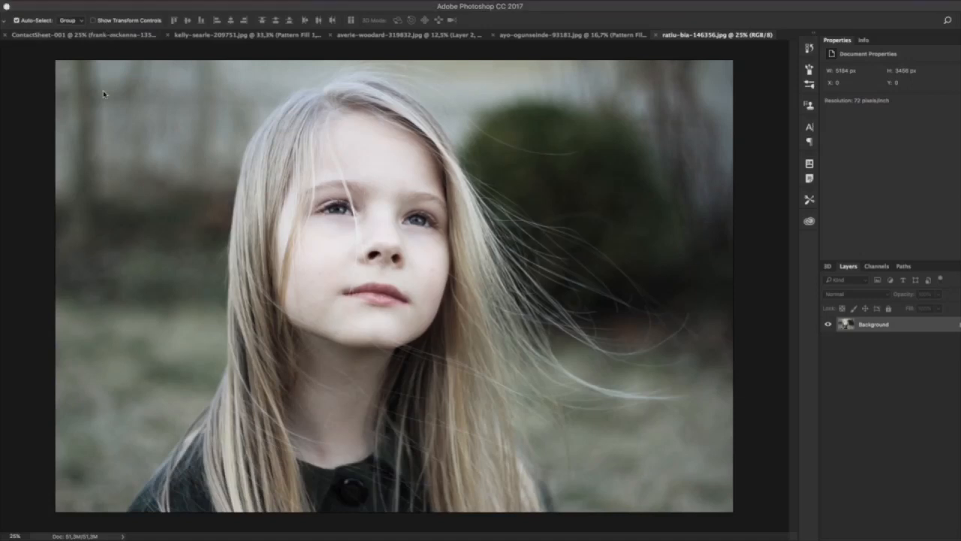
Generate a Contact Sheet II from the mosaic folder with 10 columns, 10 rows, 1 px spacing and Flatten All Layers off.
{"action": "left_click", "coordinate": [74, 0]}
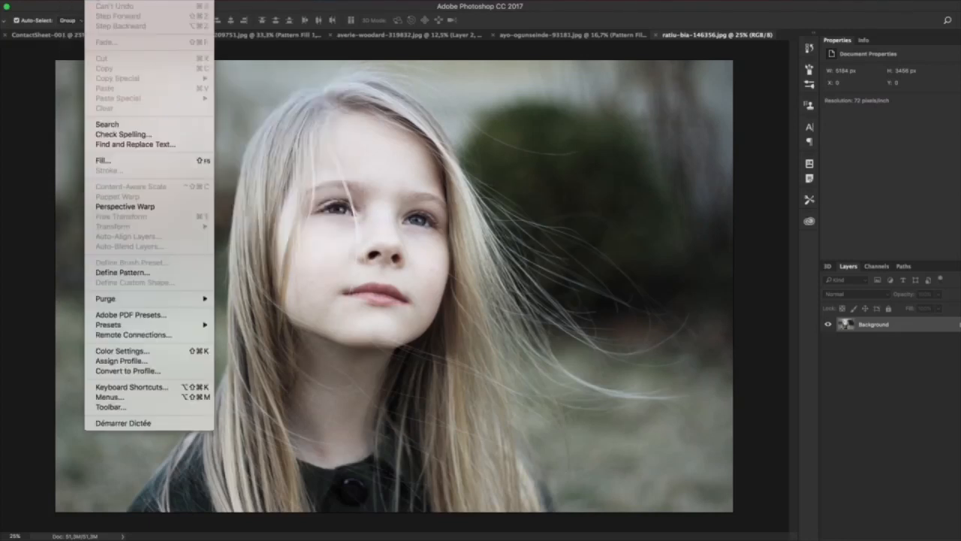
{"action": "mouse_move", "coordinate": [104, 222]}
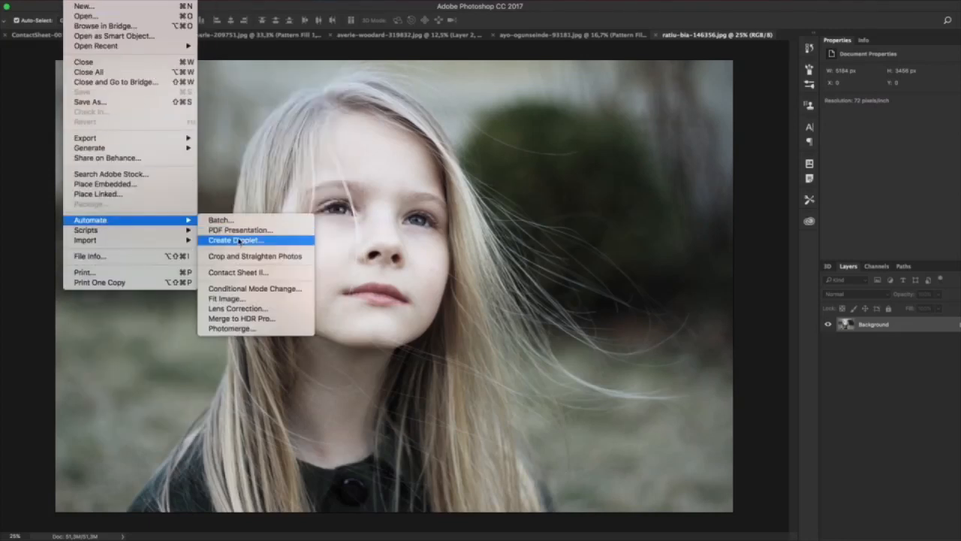
{"action": "left_click", "coordinate": [238, 271]}
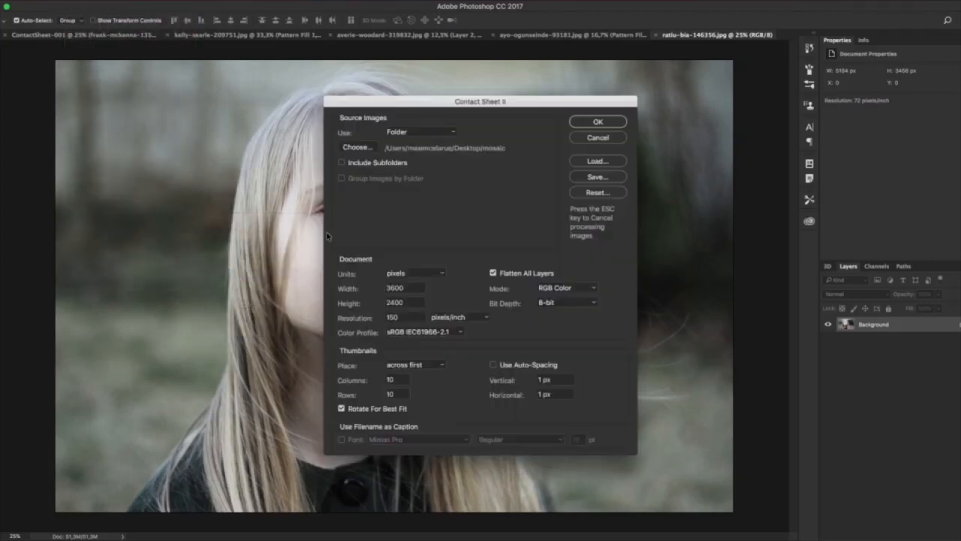
{"action": "left_click", "coordinate": [435, 133]}
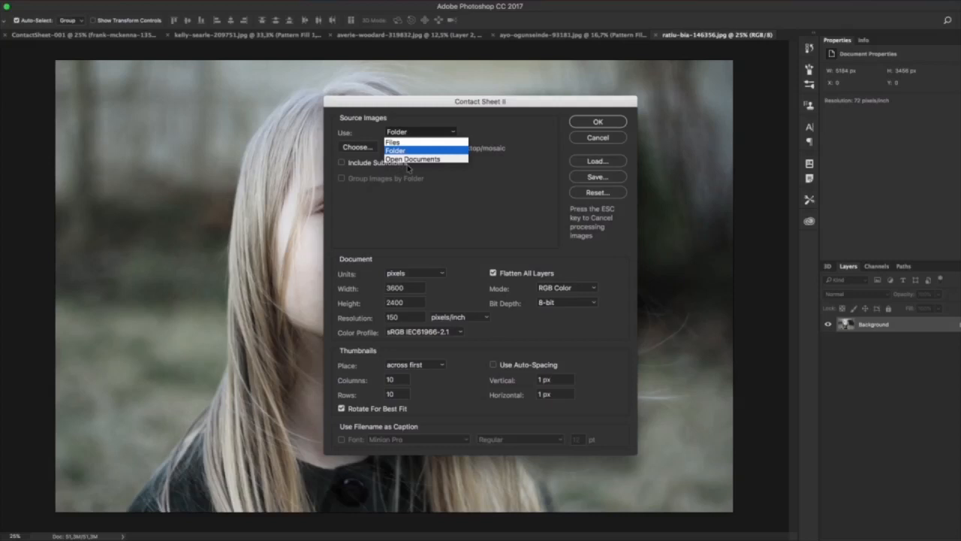
{"action": "left_click", "coordinate": [483, 232]}
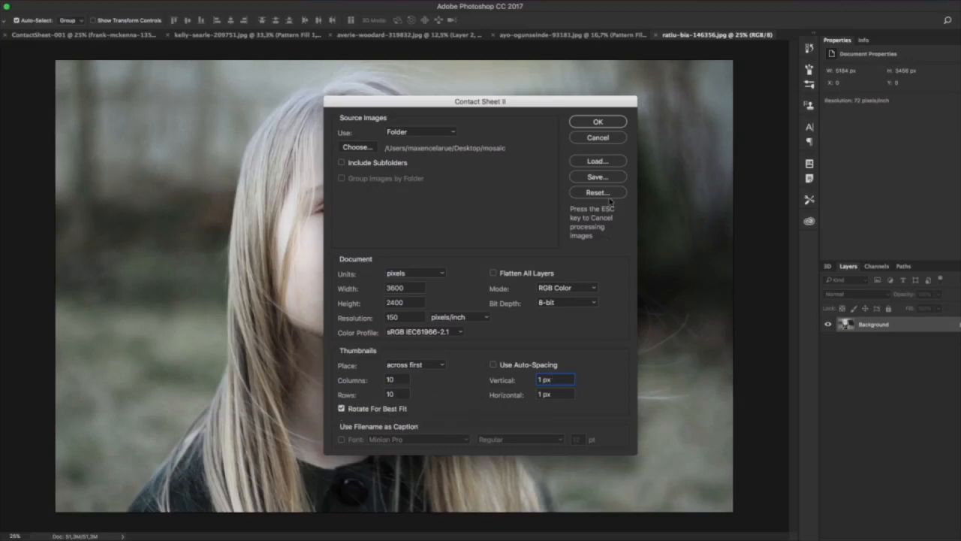
{"action": "left_click", "coordinate": [602, 124]}
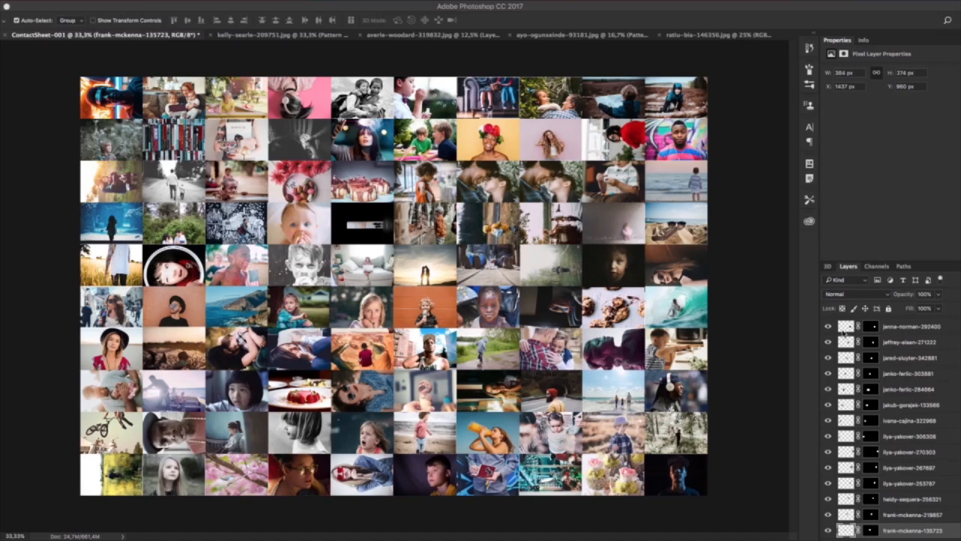
{"action": "left_click", "coordinate": [845, 328]}
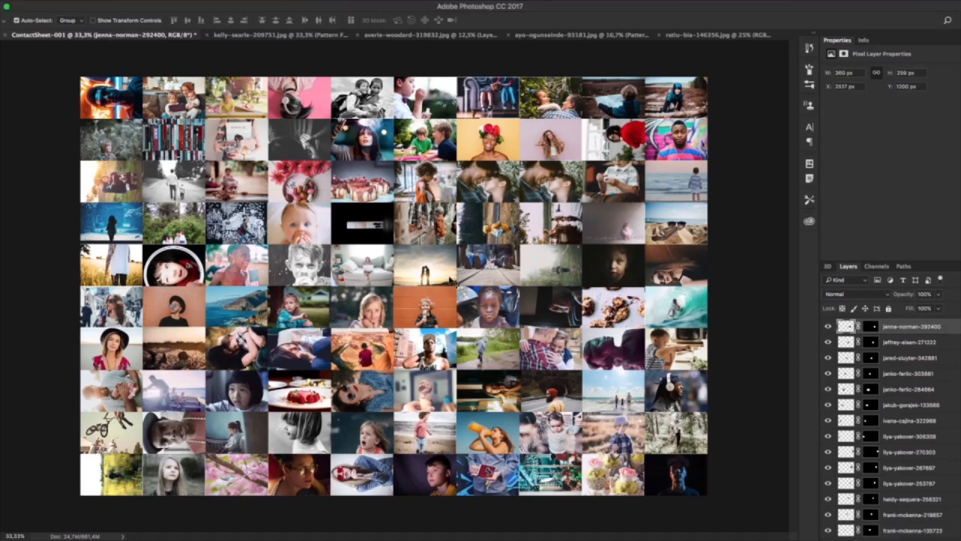
{"action": "key", "text": "super"}
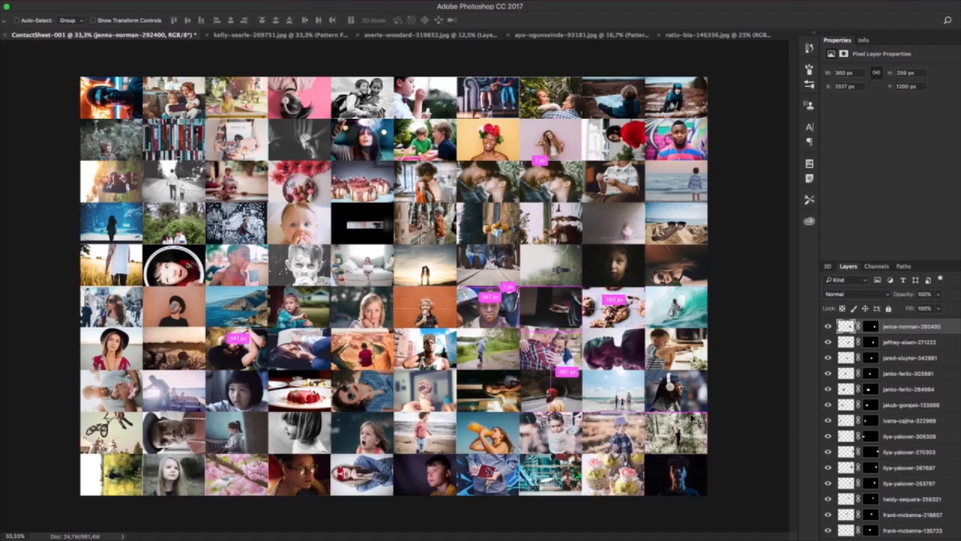
{"action": "key", "text": "ctrl+t"}
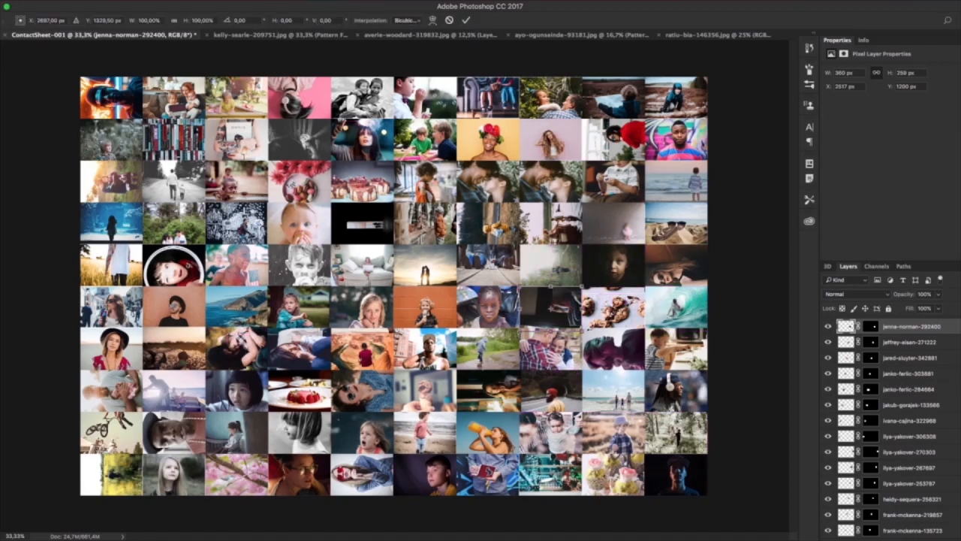
{"action": "key", "text": "Return"}
Enlarge the turquoise wave thumbnail in the contact sheet to about 363 px wide with Free Transform.
{"action": "left_click", "coordinate": [668, 307]}
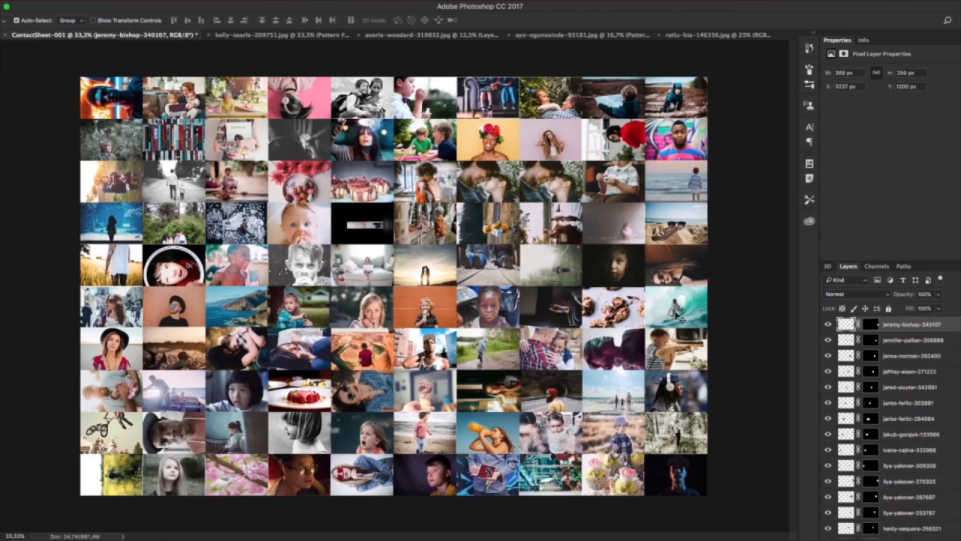
{"action": "key", "text": "ctrl+t"}
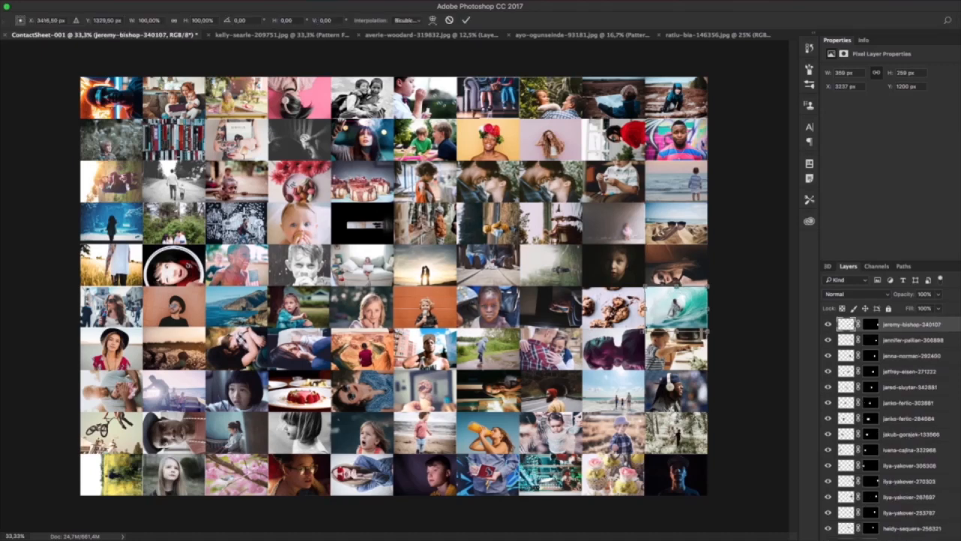
{"action": "left_click_drag", "start_coordinate": [644, 332], "coordinate": [644, 334]}
{"action": "key", "text": "Return"}
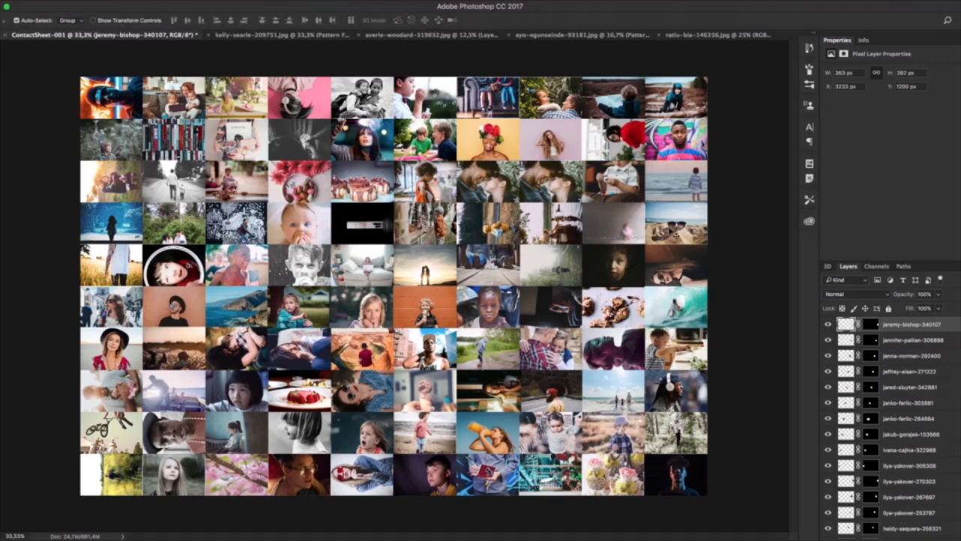
Scale up the beach thumbnail at the end of the contact sheet's fourth row to about 369 × 246 px.
{"action": "left_click", "coordinate": [670, 229]}
{"action": "key", "text": "ctrl+t"}
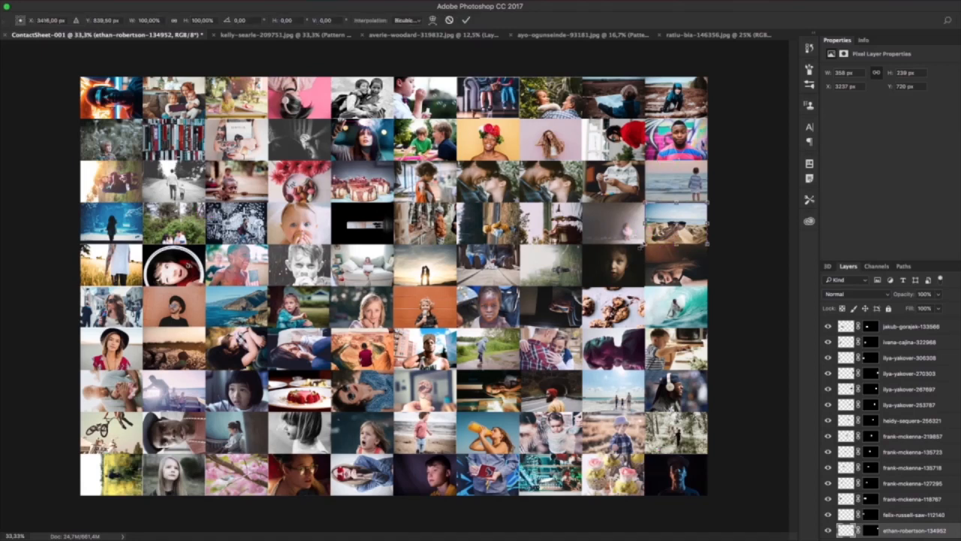
{"action": "left_click_drag", "start_coordinate": [644, 246], "coordinate": [644, 244]}
{"action": "key", "text": "Return"}
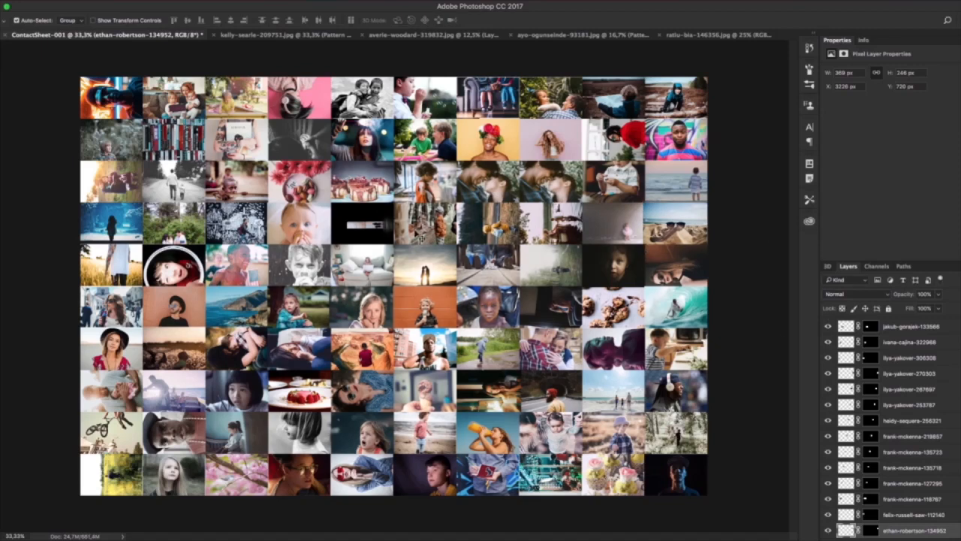
Define the whole contact sheet as a pattern named "Ohquecestbeau".
{"action": "scroll", "coordinate": [950, 424], "scroll_direction": "up", "scroll_amount": 1}
{"action": "scroll", "coordinate": [950, 424], "scroll_direction": "up", "scroll_amount": 10}
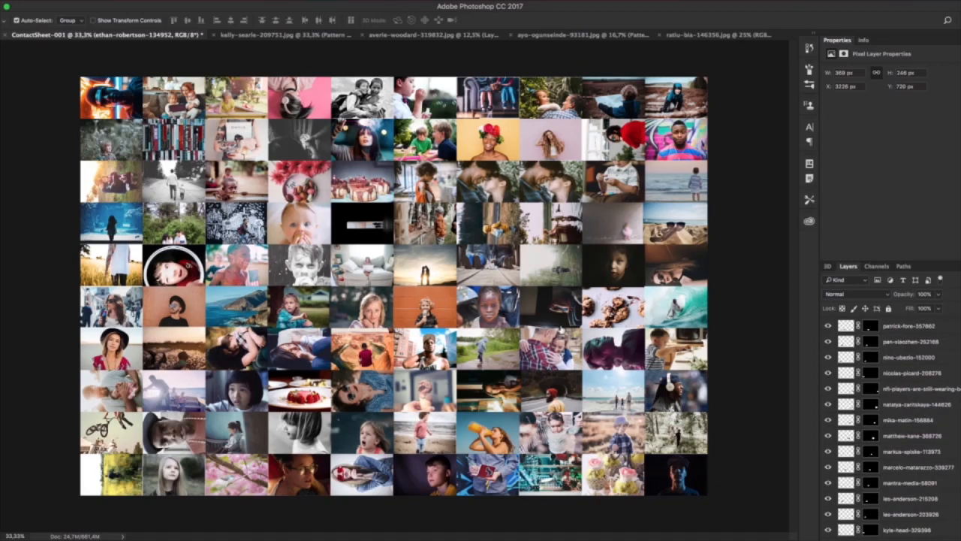
{"action": "scroll", "coordinate": [950, 424], "scroll_direction": "up", "scroll_amount": 5}
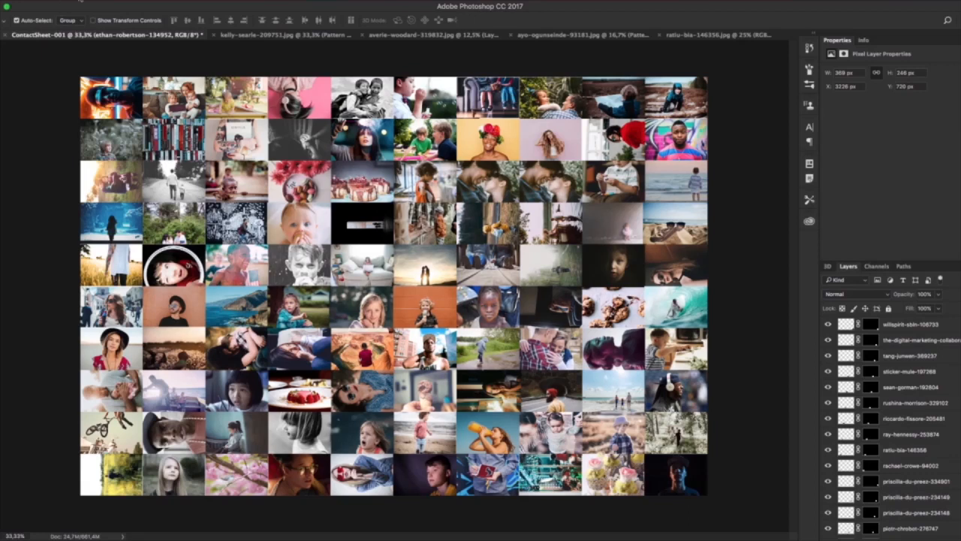
{"action": "left_click", "coordinate": [80, 1]}
{"action": "mouse_move", "coordinate": [107, 1]}
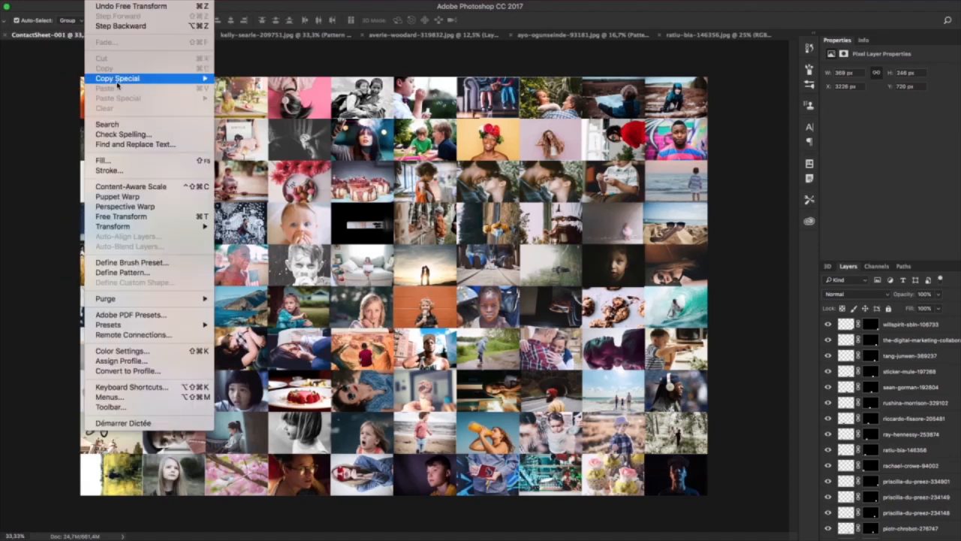
{"action": "left_click", "coordinate": [131, 272]}
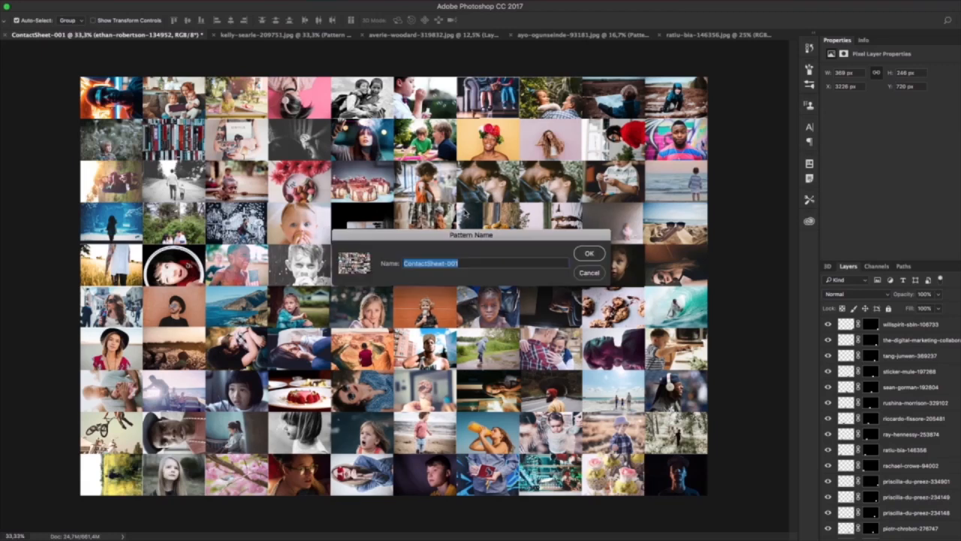
{"action": "type", "text": "Ohquecestbeau"}
{"action": "key", "text": "Return"}
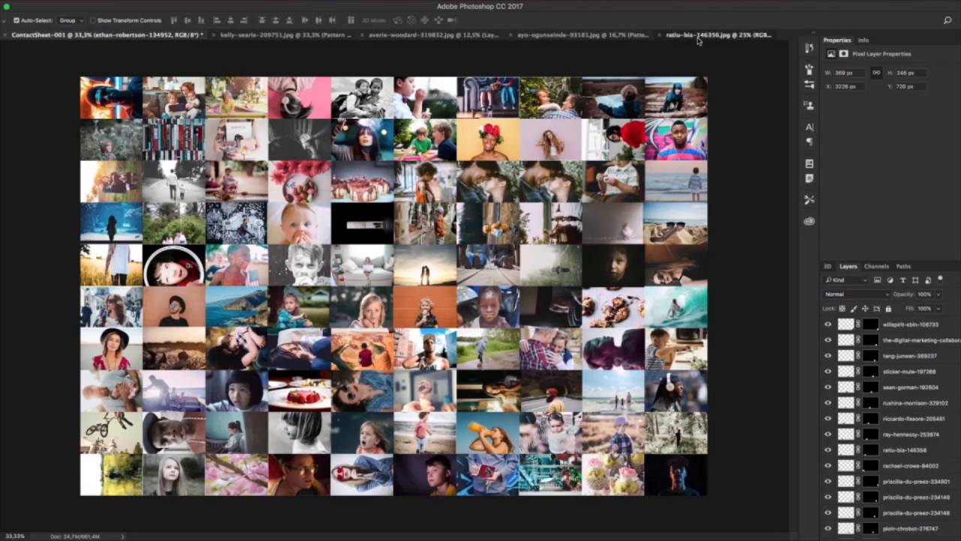
Switch to the blonde girl's portrait document and undo the layer mask added to it by mistake.
{"action": "left_click", "coordinate": [721, 35]}
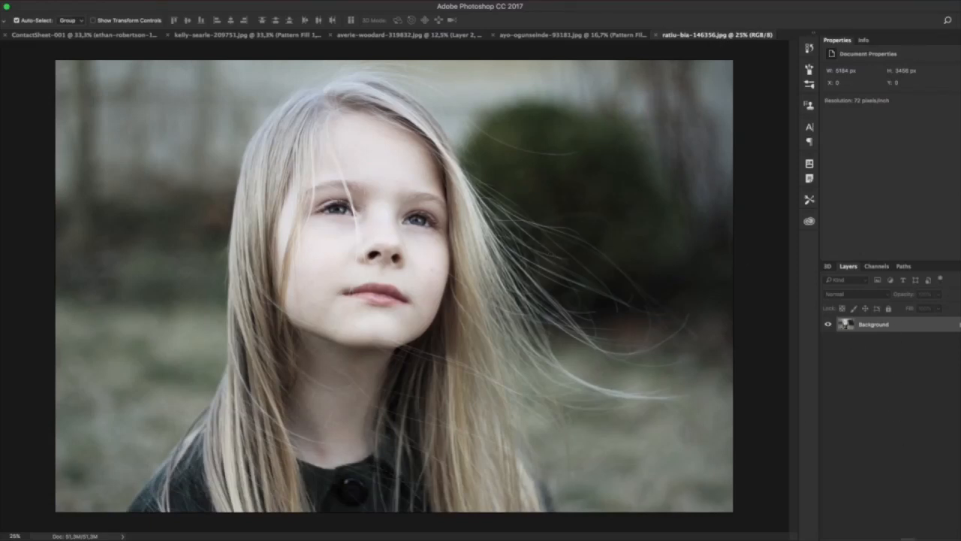
{"action": "left_click", "coordinate": [908, 539]}
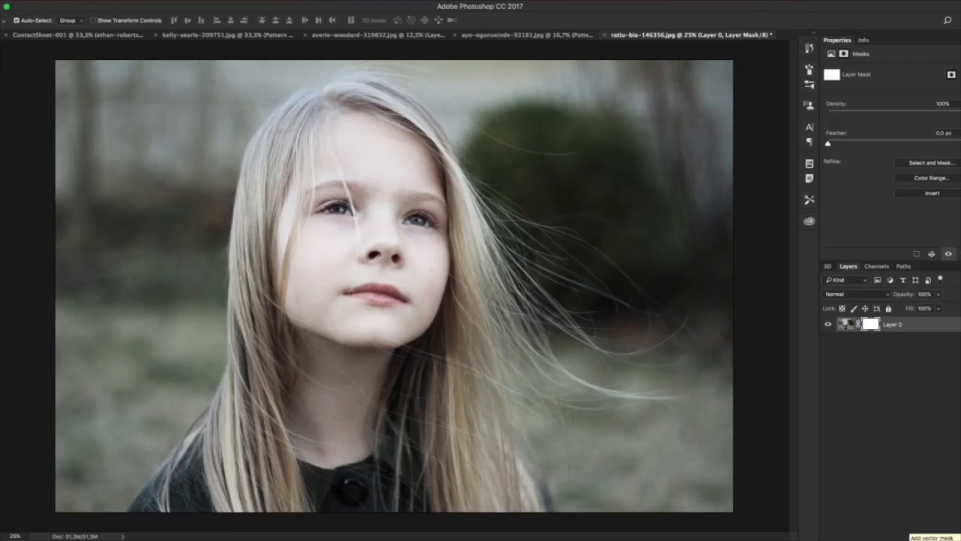
{"action": "key", "text": "ctrl+z"}
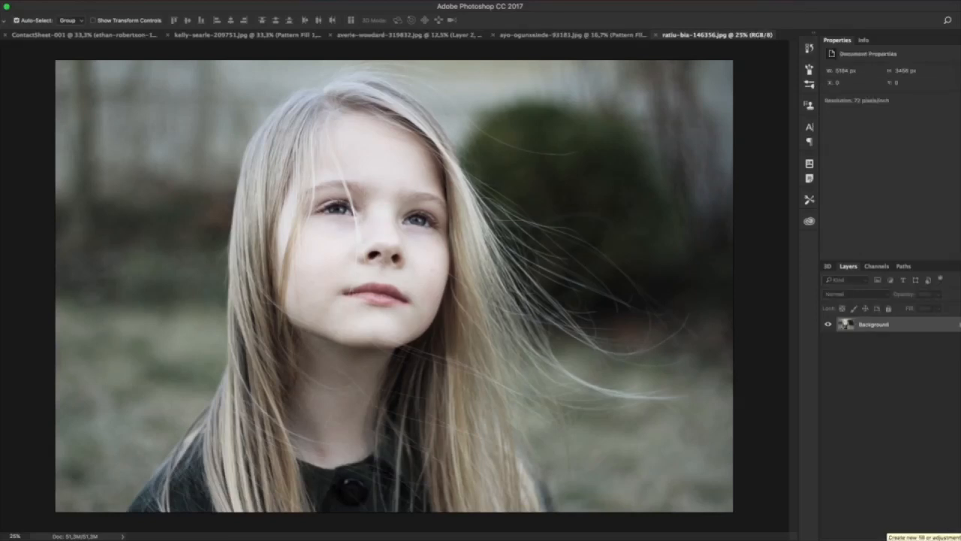
Add a Pattern Fill layer with the photo contact sheet pattern scaled to 60% and set its blend mode to Overlay.
{"action": "left_click", "coordinate": [922, 538]}
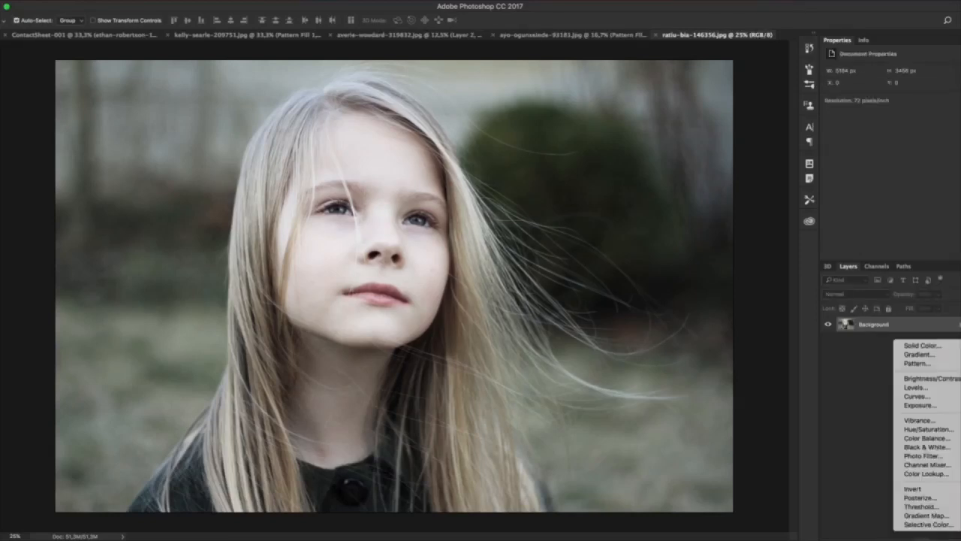
{"action": "left_click", "coordinate": [924, 363]}
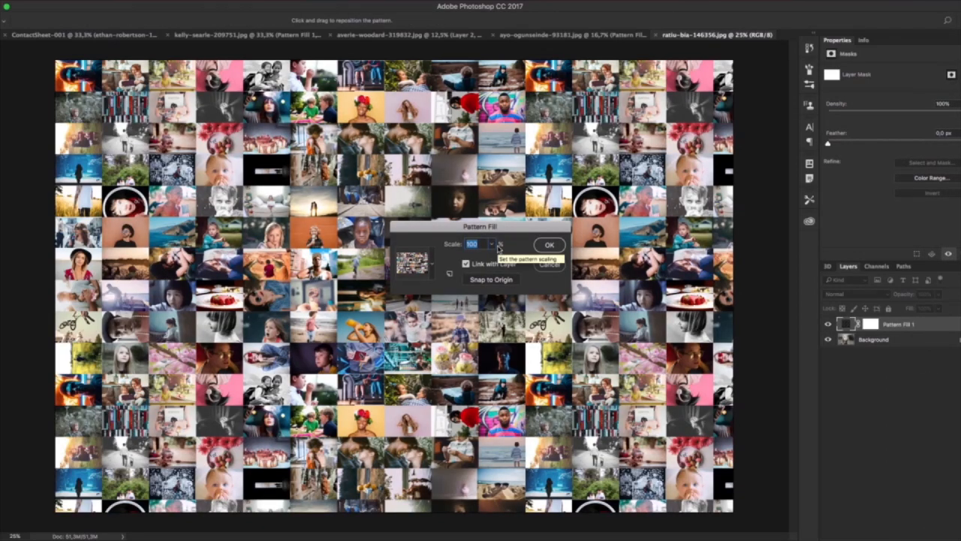
{"action": "key", "text": "shift+Down"}
{"action": "key", "text": "Down"}
{"action": "key", "text": "Down"}
{"action": "key", "text": "Down"}
{"action": "key", "text": "Down"}
{"action": "key", "text": "Down"}
{"action": "key", "text": "Down"}
{"action": "key", "text": "Down"}
{"action": "key", "text": "Down"}
{"action": "key", "text": "Down"}
{"action": "key", "text": "Down"}
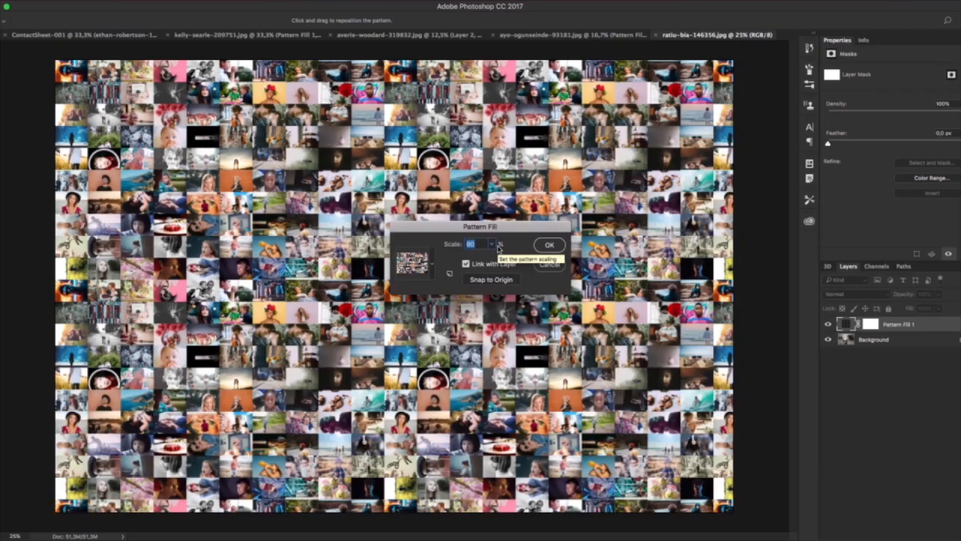
{"action": "key", "text": "shift+Up"}
{"action": "key", "text": "shift+Up"}
{"action": "key", "text": "shift+Up"}
{"action": "key", "text": "shift+Up"}
{"action": "key", "text": "shift+Up"}
{"action": "key", "text": "shift+Up"}
{"action": "key", "text": "shift+Up"}
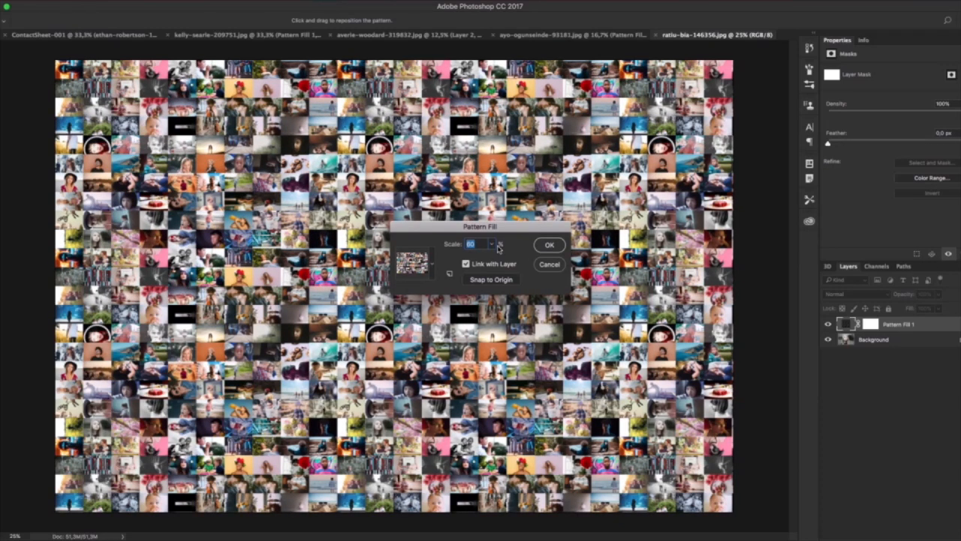
{"action": "key", "text": "shift+Down"}
{"action": "key", "text": "shift+Down"}
{"action": "key", "text": "Return"}
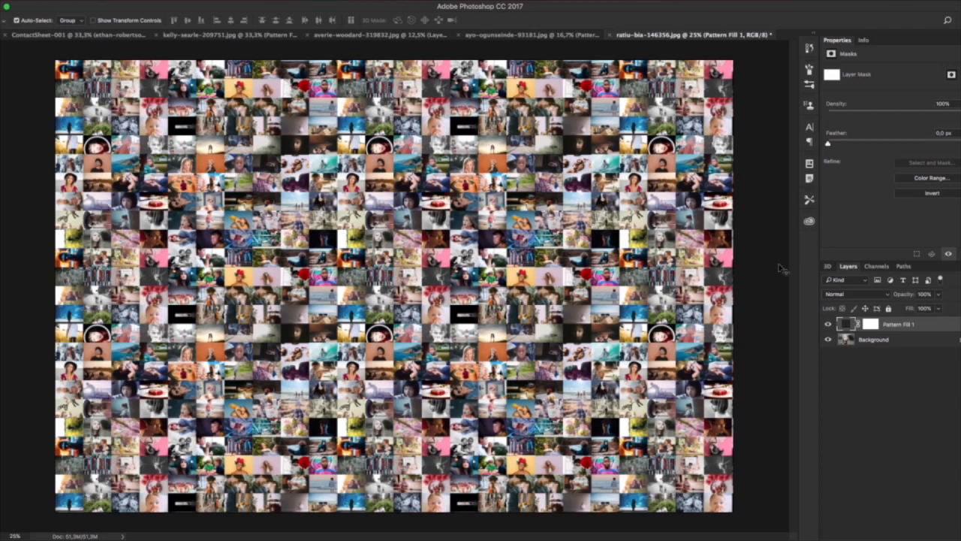
{"action": "left_click", "coordinate": [832, 295]}
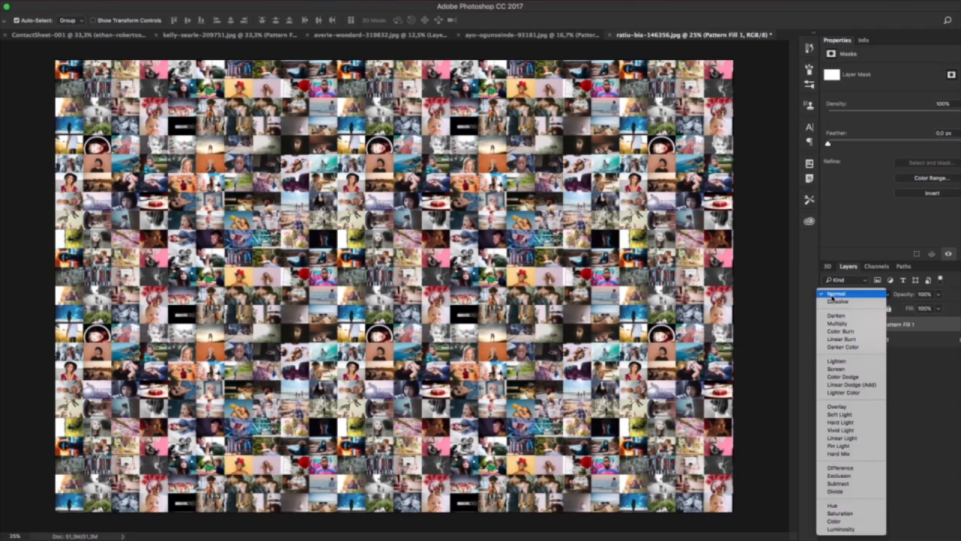
{"action": "left_click", "coordinate": [853, 407]}
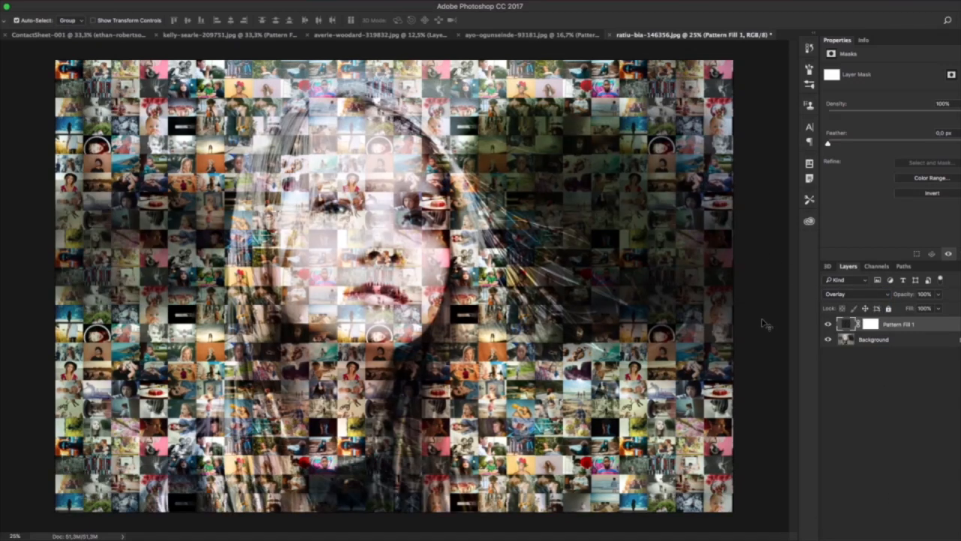
Duplicate the Background layer and apply Auto Tone, Auto Contrast and Auto Color to the copy.
{"action": "left_click", "coordinate": [904, 344]}
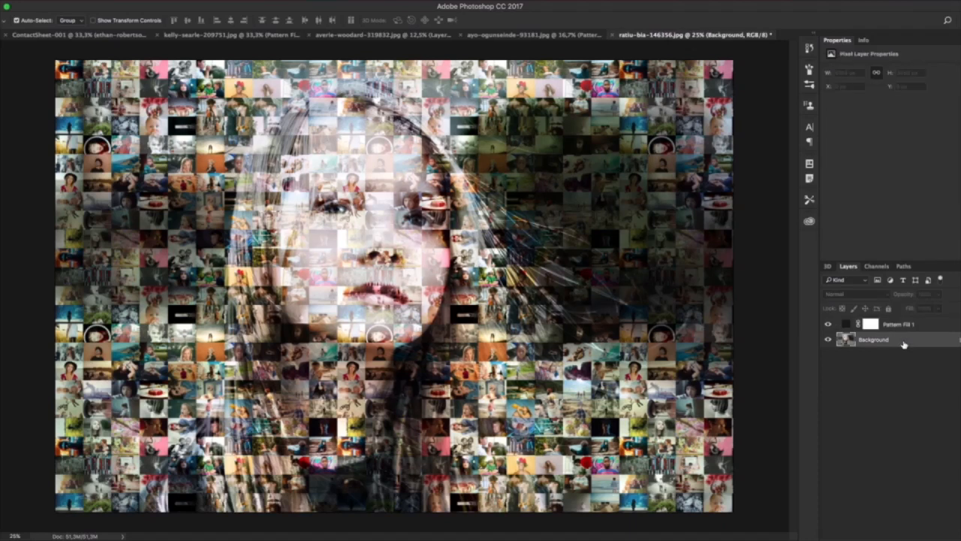
{"action": "key", "text": "super+j"}
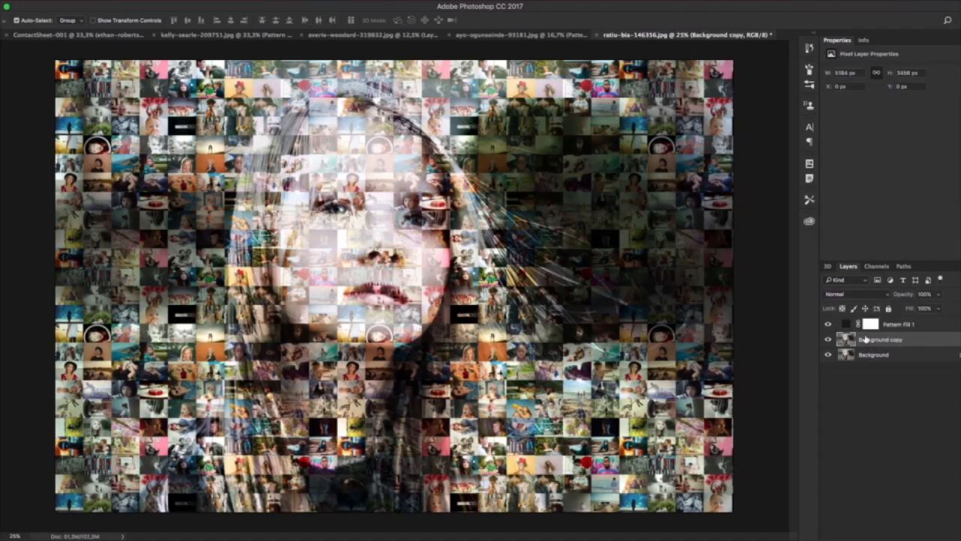
{"action": "left_click", "coordinate": [129, 1]}
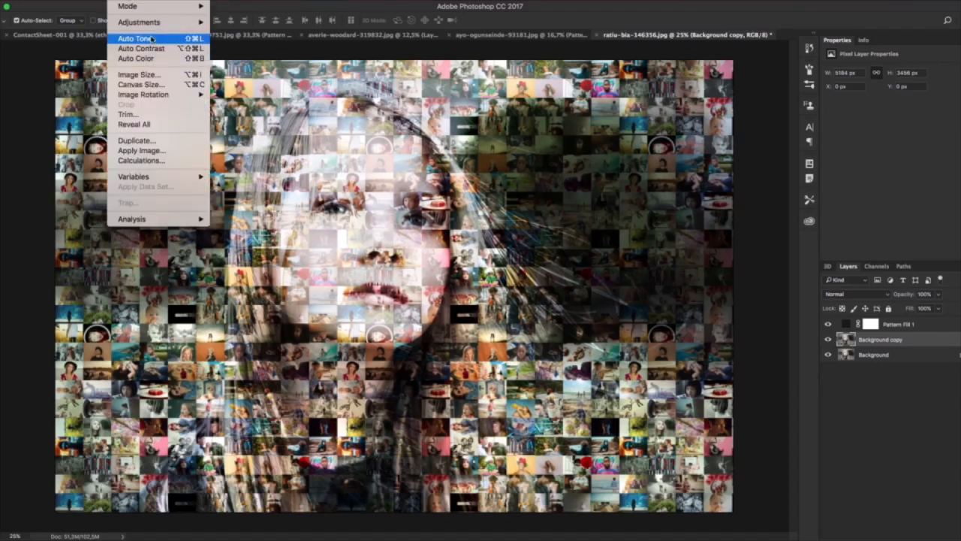
{"action": "left_click", "coordinate": [152, 38]}
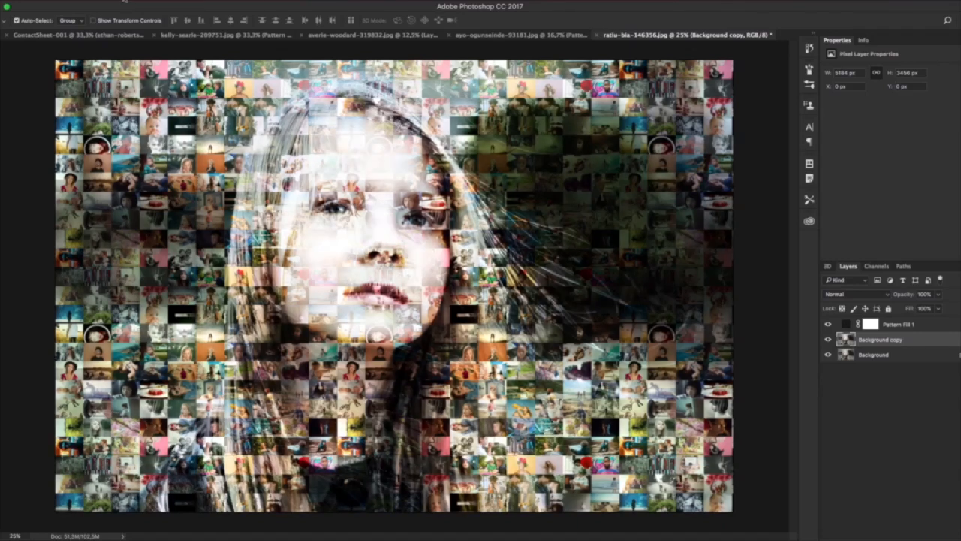
{"action": "left_click", "coordinate": [127, 1]}
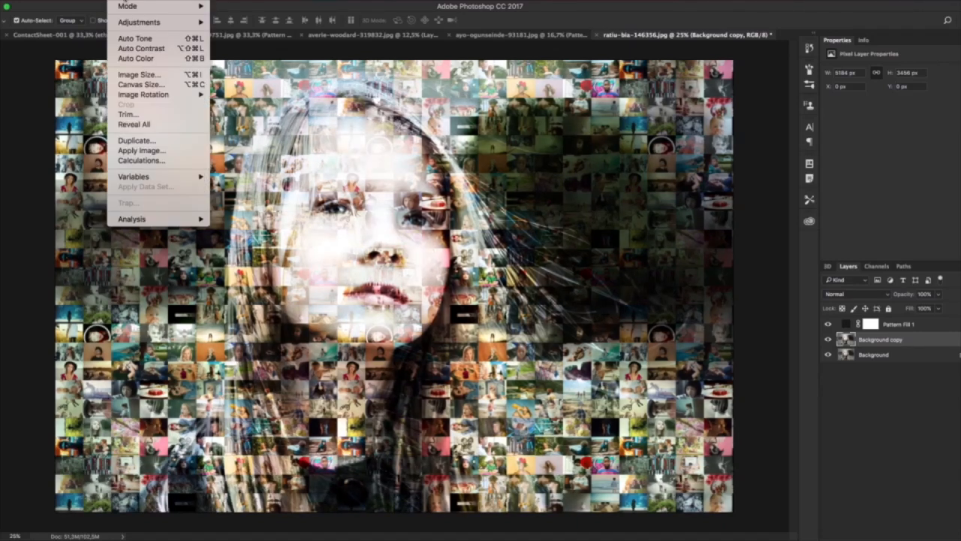
{"action": "left_click", "coordinate": [150, 56]}
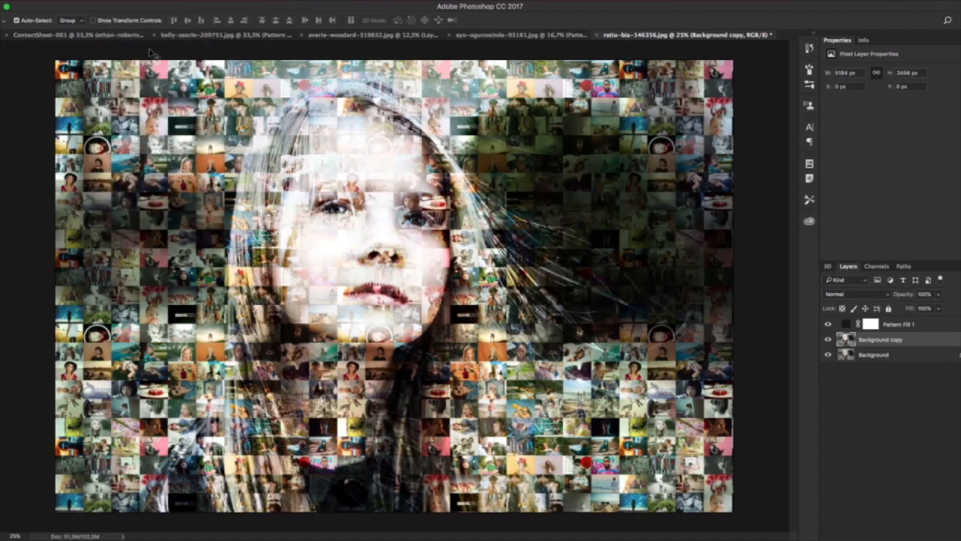
{"action": "left_click", "coordinate": [121, 2]}
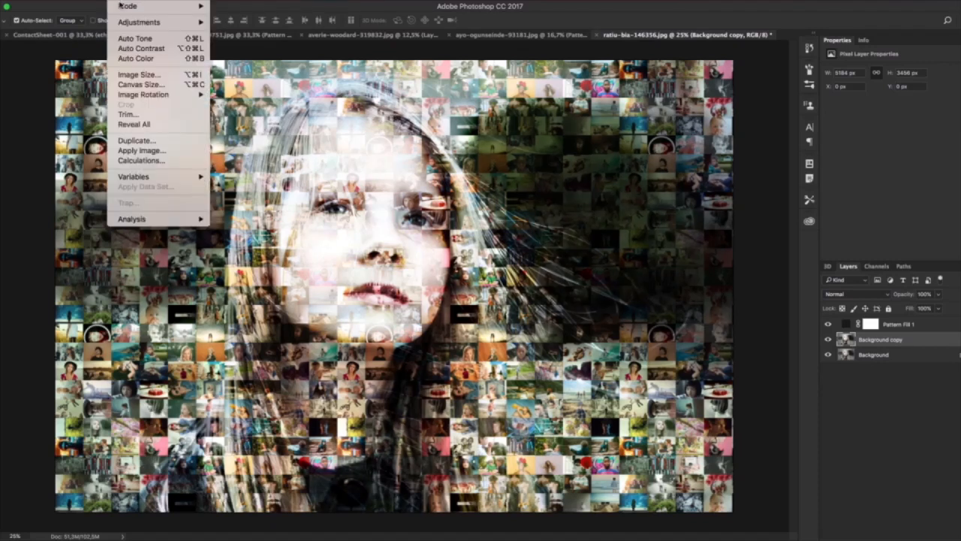
{"action": "left_click", "coordinate": [137, 60]}
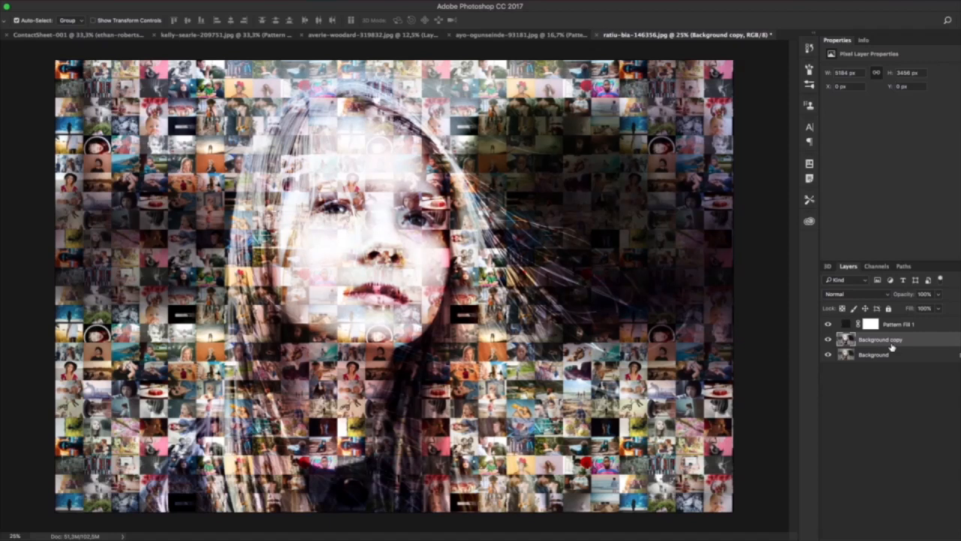
Stamp all visible layers into a new layer beneath the pattern fill and set the pattern fill's blend mode to Pin Light.
{"action": "key", "text": "alt+shift+super+e"}
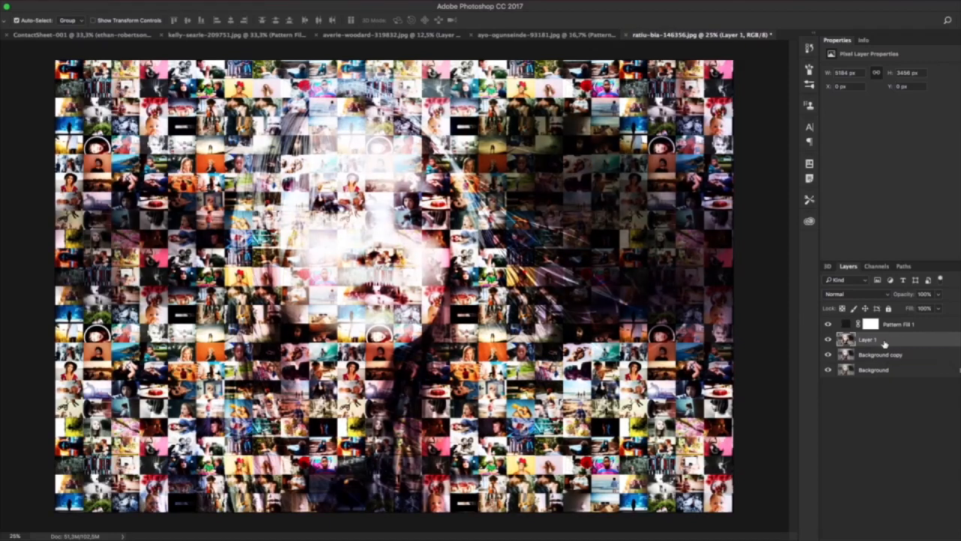
{"action": "left_click", "coordinate": [845, 325]}
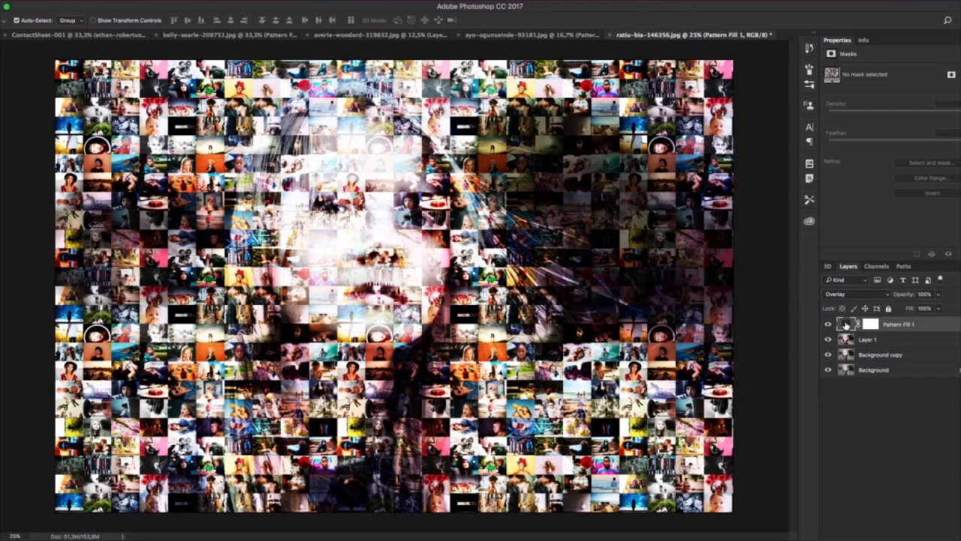
{"action": "left_click", "coordinate": [846, 297]}
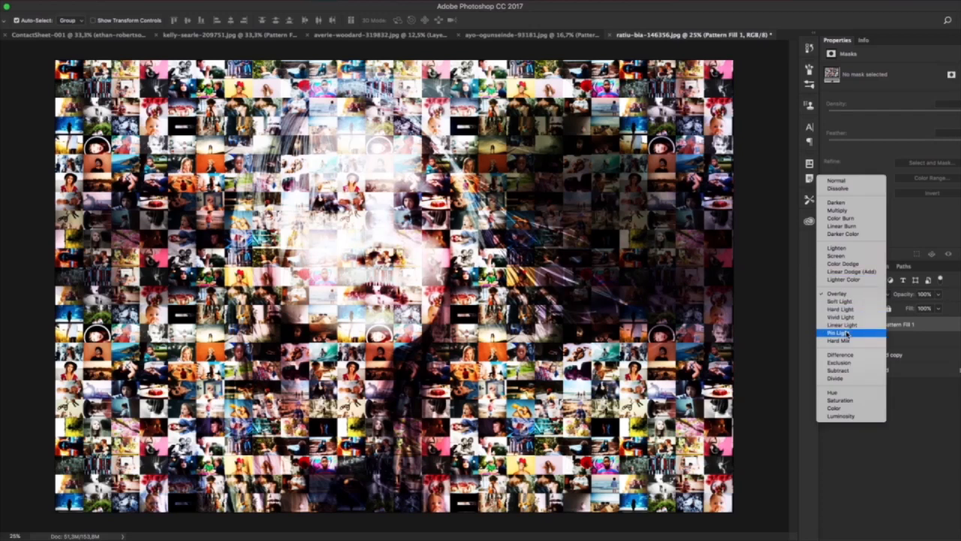
{"action": "left_click", "coordinate": [846, 333]}
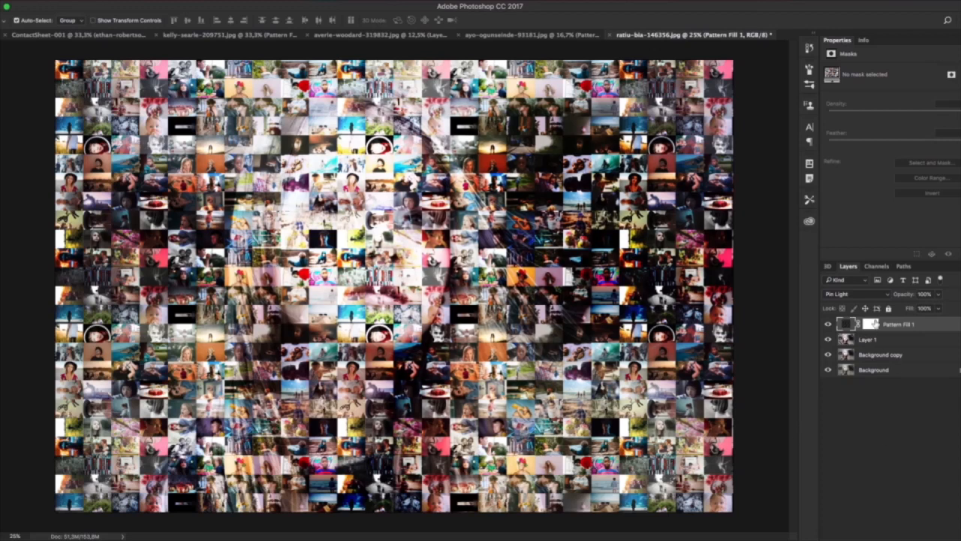
Paint black on the pattern fill's layer mask over the girl's face, hair and upper body, enlarging the soft brush to about 400 px.
{"action": "left_click", "coordinate": [871, 324]}
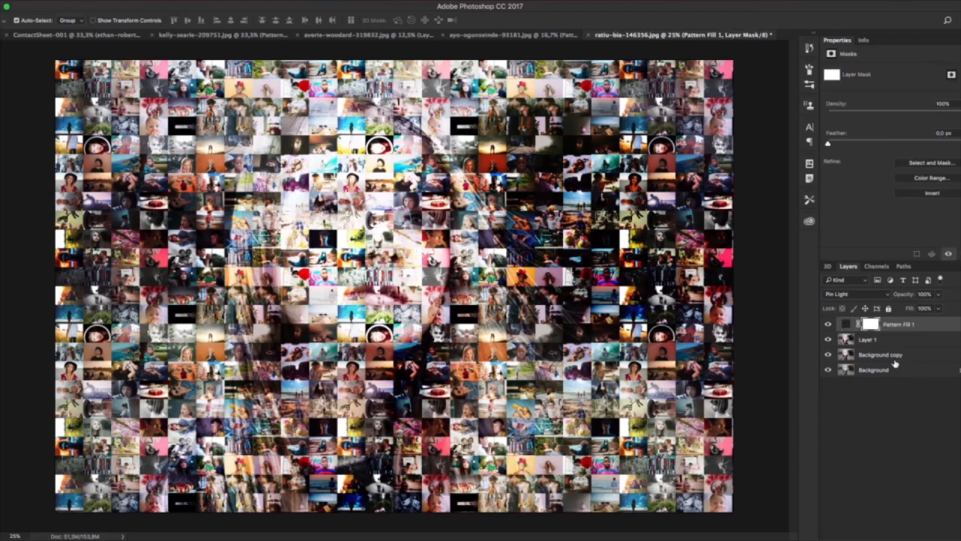
{"action": "key", "text": "b"}
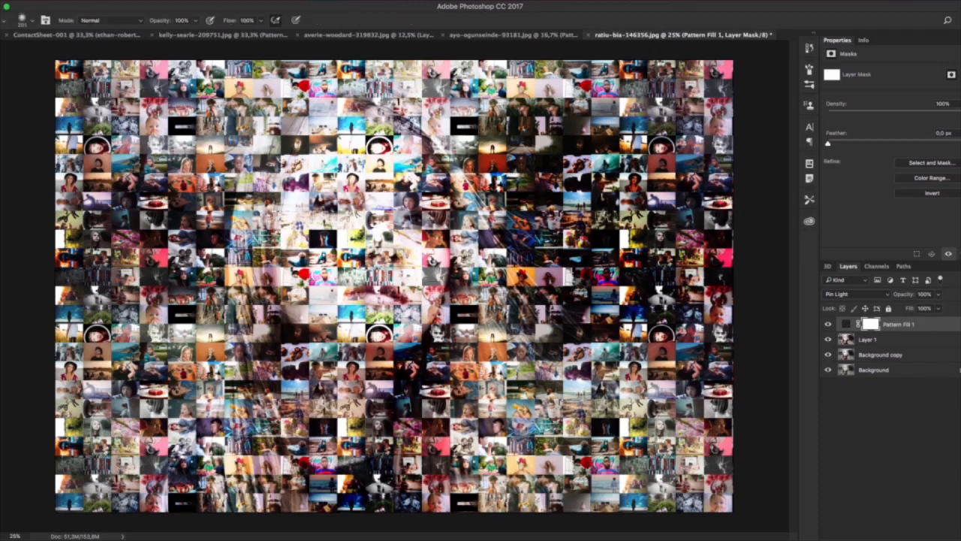
{"action": "mouse_move", "coordinate": [314, 143]}
{"action": "left_mouse_down"}
{"action": "mouse_move", "coordinate": [345, 113]}
{"action": "mouse_move", "coordinate": [333, 107]}
{"action": "mouse_move", "coordinate": [362, 139]}
{"action": "mouse_move", "coordinate": [290, 165]}
{"action": "mouse_move", "coordinate": [383, 183]}
{"action": "mouse_move", "coordinate": [320, 223]}
{"action": "mouse_move", "coordinate": [356, 188]}
{"action": "mouse_move", "coordinate": [326, 220]}
{"action": "mouse_move", "coordinate": [396, 197]}
{"action": "mouse_move", "coordinate": [313, 214]}
{"action": "mouse_move", "coordinate": [360, 213]}
{"action": "left_mouse_up"}
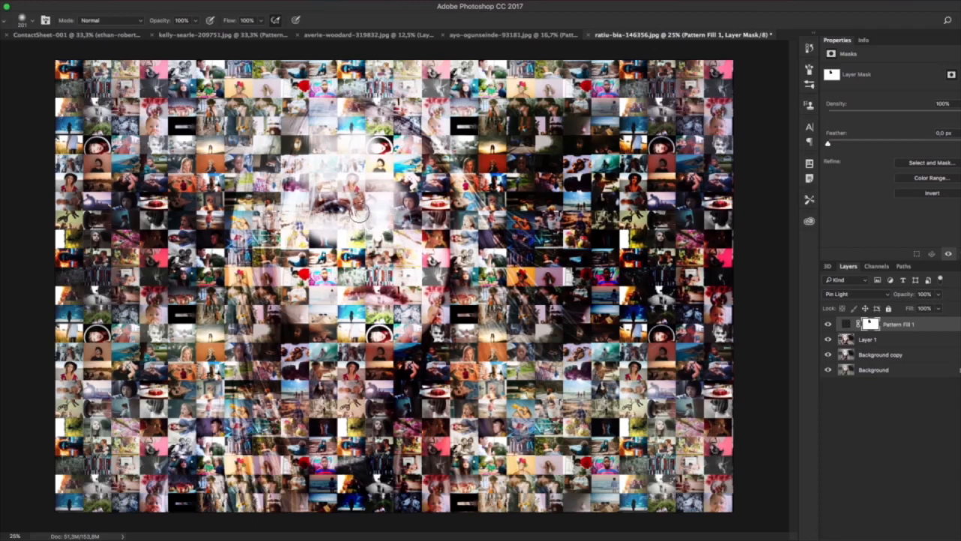
{"action": "left_click", "coordinate": [31, 23]}
{"action": "left_click_drag", "start_coordinate": [88, 57], "coordinate": [91, 55]}
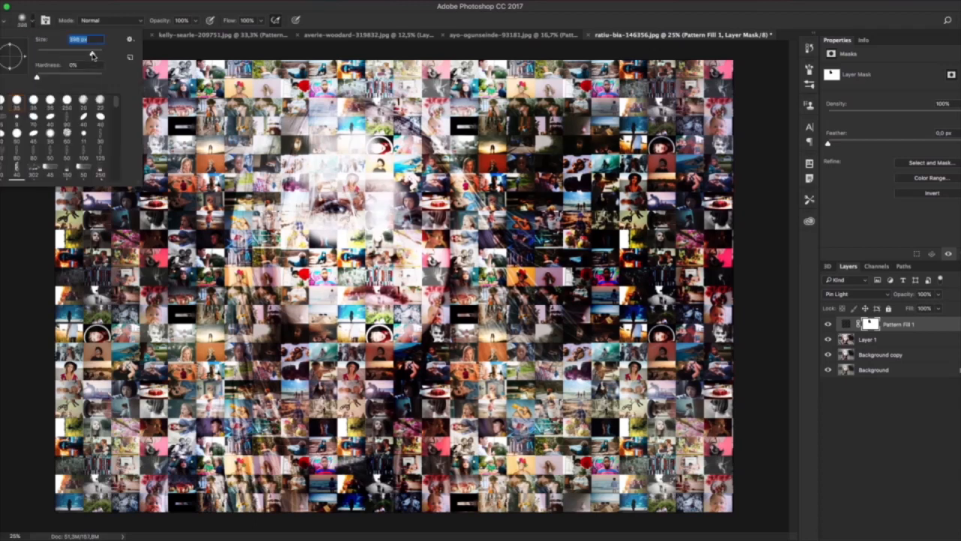
{"action": "left_click_drag", "start_coordinate": [344, 130], "coordinate": [298, 135]}
{"action": "mouse_move", "coordinate": [381, 217]}
{"action": "left_mouse_down"}
{"action": "mouse_move", "coordinate": [347, 239]}
{"action": "mouse_move", "coordinate": [323, 206]}
{"action": "mouse_move", "coordinate": [298, 236]}
{"action": "mouse_move", "coordinate": [288, 314]}
{"action": "mouse_move", "coordinate": [339, 535]}
{"action": "mouse_move", "coordinate": [405, 398]}
{"action": "mouse_move", "coordinate": [394, 390]}
{"action": "mouse_move", "coordinate": [451, 510]}
{"action": "mouse_move", "coordinate": [413, 278]}
{"action": "mouse_move", "coordinate": [423, 255]}
{"action": "mouse_move", "coordinate": [409, 218]}
{"action": "mouse_move", "coordinate": [386, 319]}
{"action": "mouse_move", "coordinate": [376, 209]}
{"action": "mouse_move", "coordinate": [356, 306]}
{"action": "mouse_move", "coordinate": [379, 169]}
{"action": "mouse_move", "coordinate": [362, 154]}
{"action": "mouse_move", "coordinate": [387, 274]}
{"action": "mouse_move", "coordinate": [409, 204]}
{"action": "mouse_move", "coordinate": [359, 231]}
{"action": "mouse_move", "coordinate": [359, 148]}
{"action": "mouse_move", "coordinate": [332, 122]}
{"action": "mouse_move", "coordinate": [301, 124]}
{"action": "mouse_move", "coordinate": [258, 193]}
{"action": "mouse_move", "coordinate": [278, 259]}
{"action": "mouse_move", "coordinate": [310, 171]}
{"action": "mouse_move", "coordinate": [389, 141]}
{"action": "mouse_move", "coordinate": [357, 214]}
{"action": "mouse_move", "coordinate": [387, 220]}
{"action": "mouse_move", "coordinate": [417, 199]}
{"action": "mouse_move", "coordinate": [398, 159]}
{"action": "mouse_move", "coordinate": [467, 254]}
{"action": "left_mouse_up"}
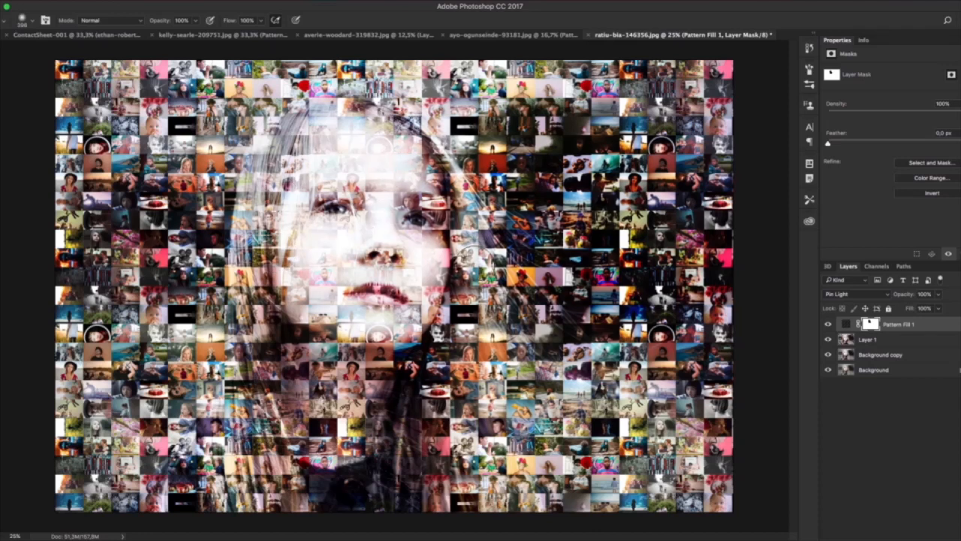
{"action": "mouse_move", "coordinate": [452, 302]}
{"action": "left_mouse_down"}
{"action": "mouse_move", "coordinate": [398, 384]}
{"action": "mouse_move", "coordinate": [379, 462]}
{"action": "left_mouse_up"}
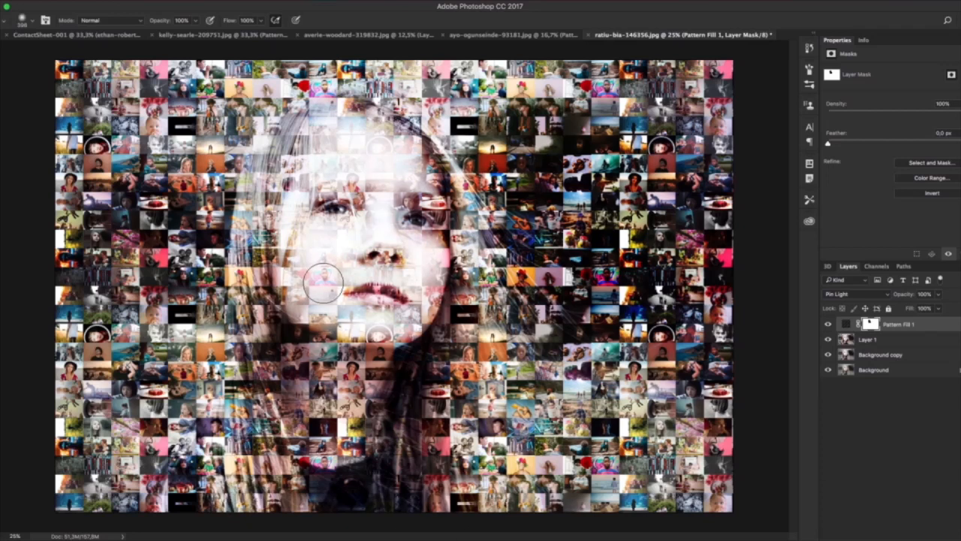
{"action": "mouse_move", "coordinate": [348, 111]}
{"action": "left_mouse_down"}
{"action": "mouse_move", "coordinate": [385, 102]}
{"action": "mouse_move", "coordinate": [430, 154]}
{"action": "mouse_move", "coordinate": [371, 105]}
{"action": "mouse_move", "coordinate": [418, 161]}
{"action": "left_mouse_up"}
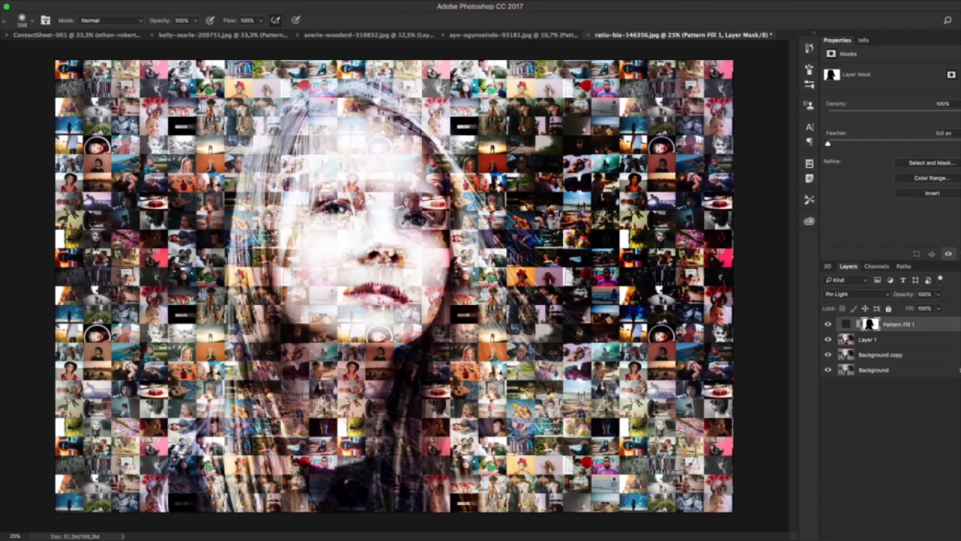
Duplicate the Background layer again and move the new copy to the top of the layer stack.
{"action": "left_click", "coordinate": [894, 373]}
{"action": "key", "text": "super+j"}
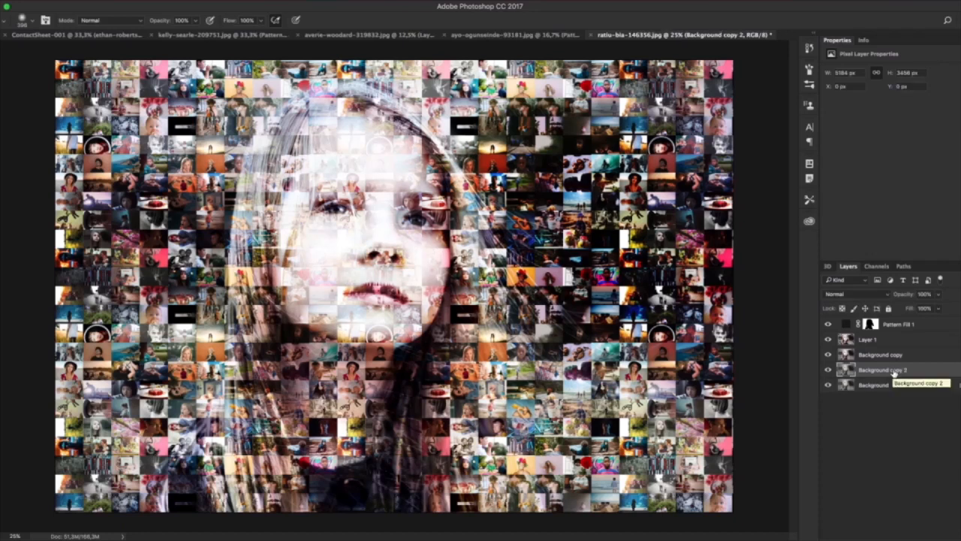
{"action": "left_click_drag", "start_coordinate": [886, 316], "coordinate": [886, 317]}
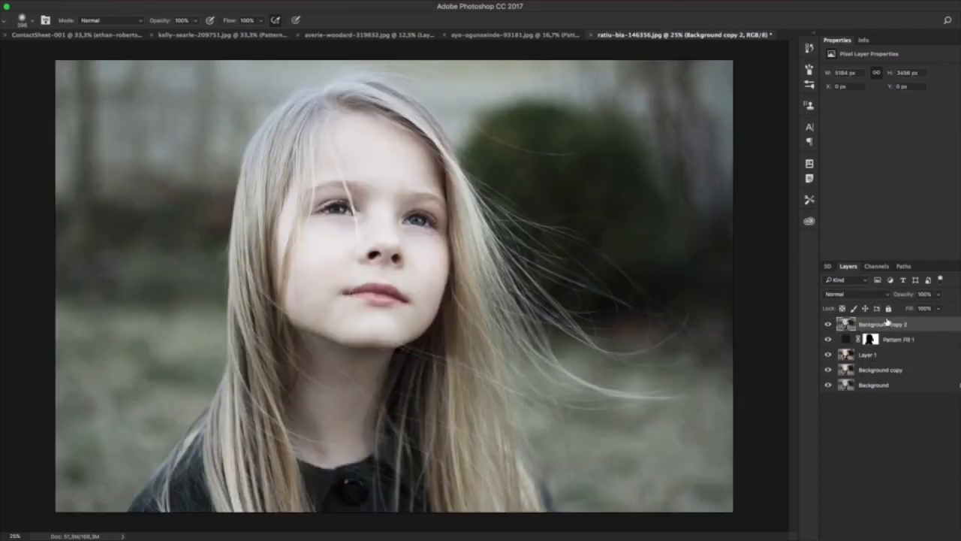
Cycle through the blend modes of the topmost Background copy 2 layer and settle on Screen.
{"action": "key", "text": "v"}
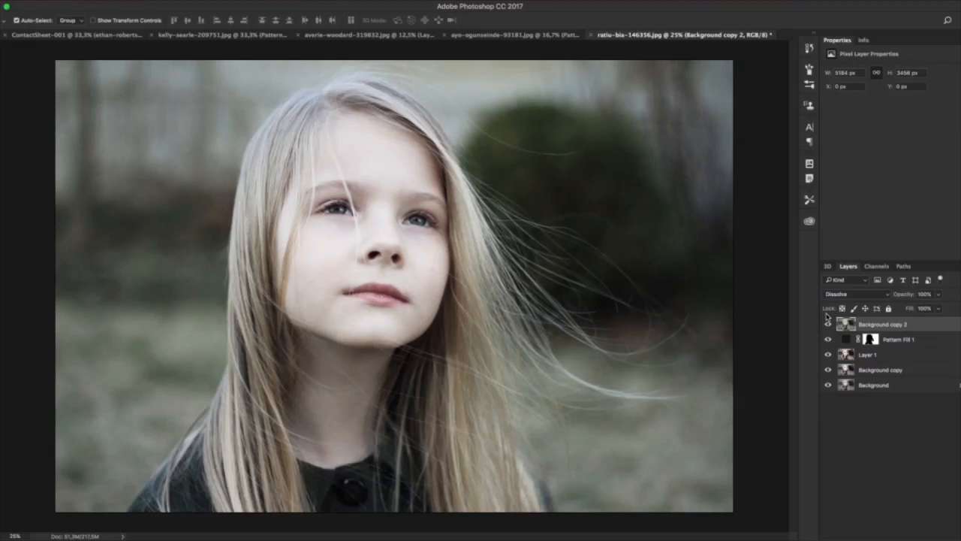
{"action": "key", "text": "shift+plus"}
{"action": "key", "text": "shift+plus"}
{"action": "key", "text": "shift+plus"}
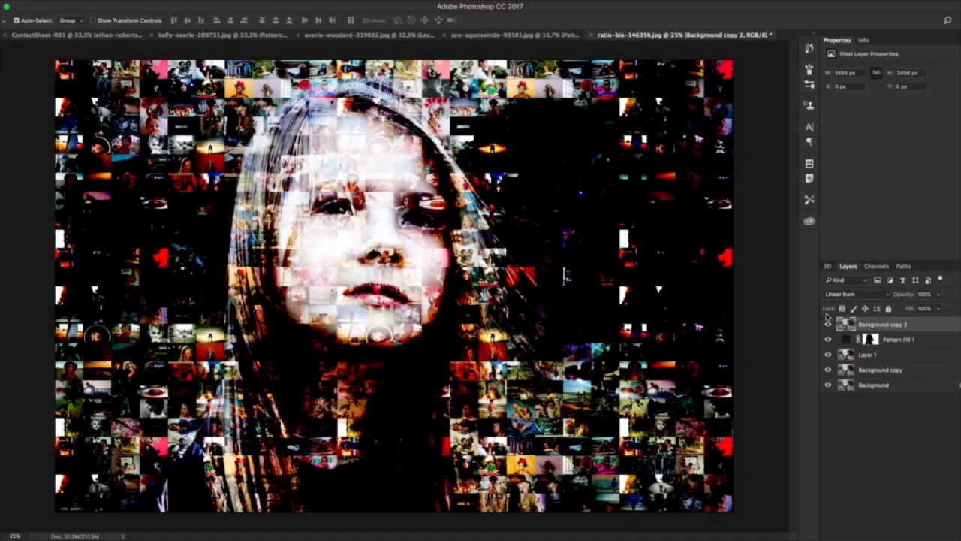
{"action": "key", "text": "shift+plus"}
{"action": "key", "text": "shift+plus"}
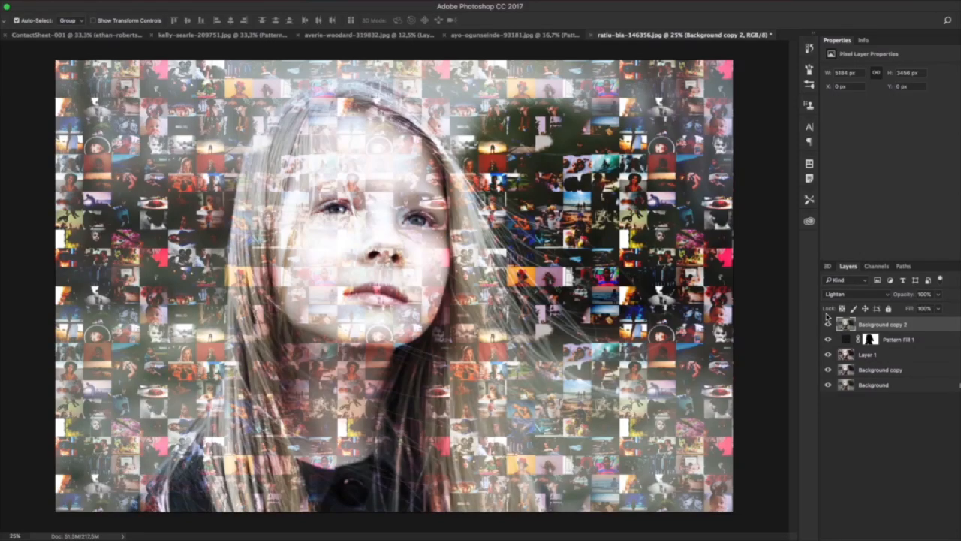
{"action": "key", "text": "shift+plus"}
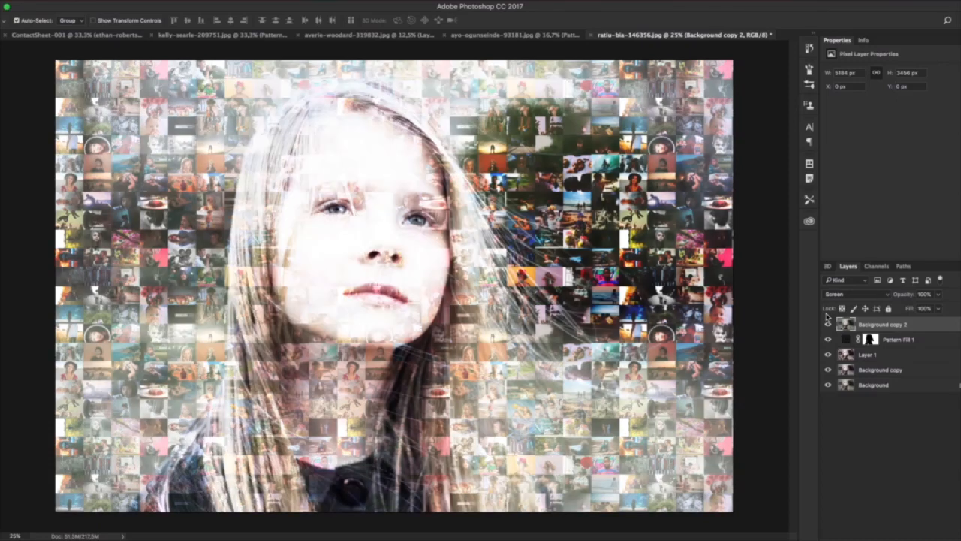
{"action": "key", "text": "shift+plus"}
{"action": "key", "text": "shift+minus"}
Copy the pattern fill's layer mask onto Background copy 2 and lower that layer's opacity to 7%.
{"action": "left_click_drag", "start_coordinate": [869, 341], "coordinate": [870, 324]}
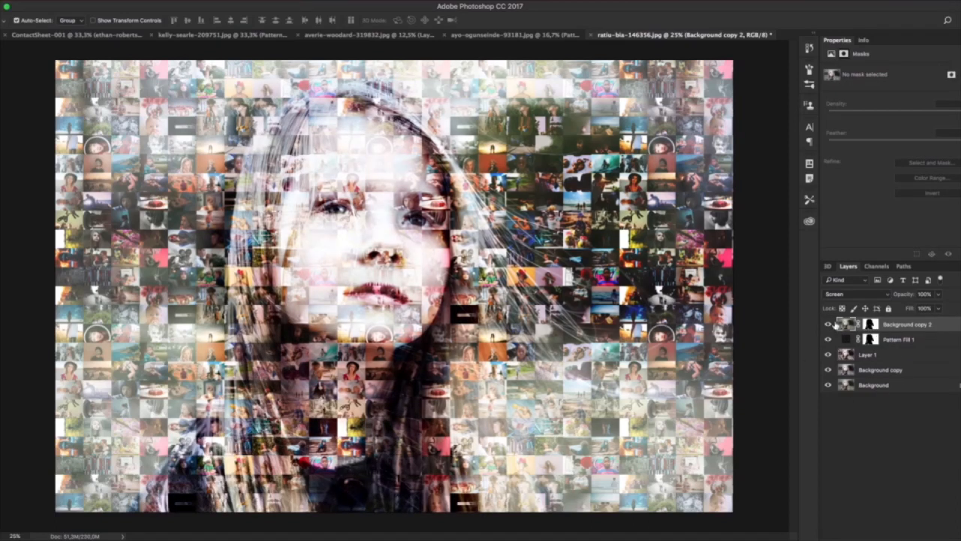
{"action": "left_click_drag", "start_coordinate": [905, 297], "coordinate": [852, 296]}
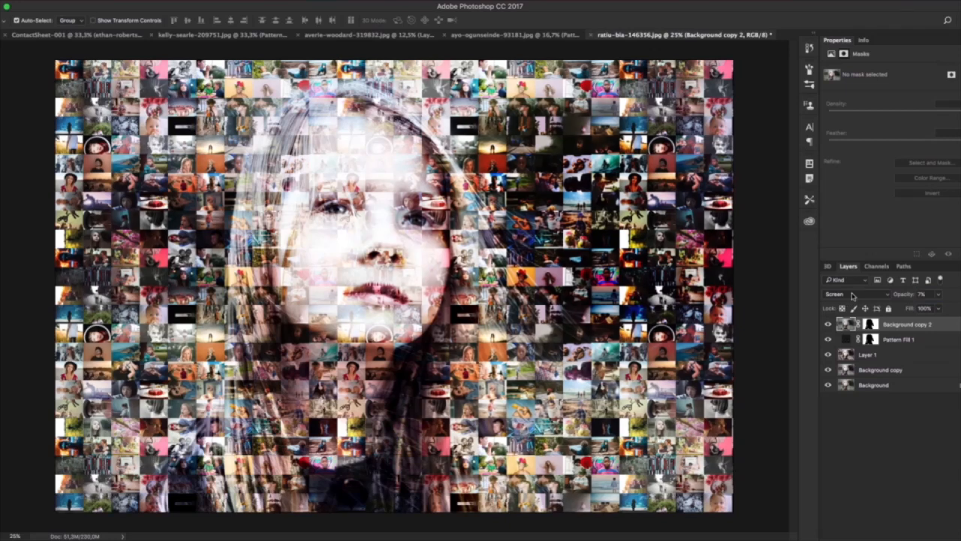
{"action": "left_click", "coordinate": [829, 324]}
{"action": "left_click", "coordinate": [829, 324]}
{"action": "left_click", "coordinate": [872, 327]}
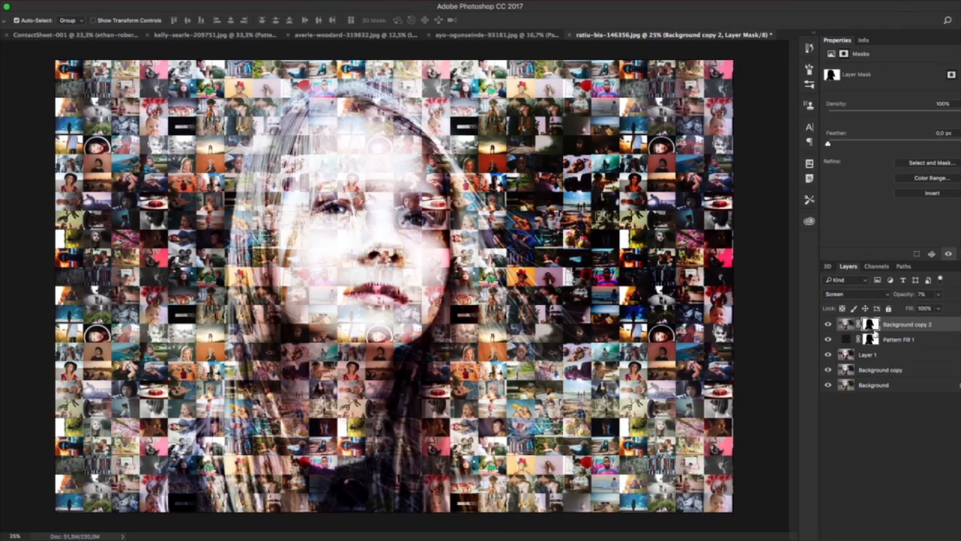
Invert Background copy 2's layer mask, raise that layer's opacity to 35%, and compare the image with the layer hidden and shown.
{"action": "key", "text": "super+i"}
{"action": "left_click_drag", "start_coordinate": [903, 297], "coordinate": [904, 298]}
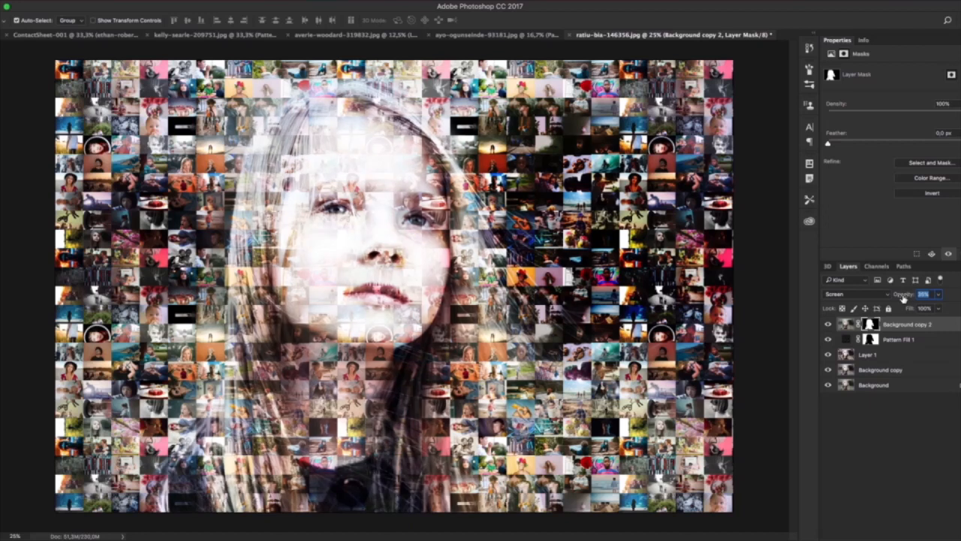
{"action": "left_click", "coordinate": [829, 325]}
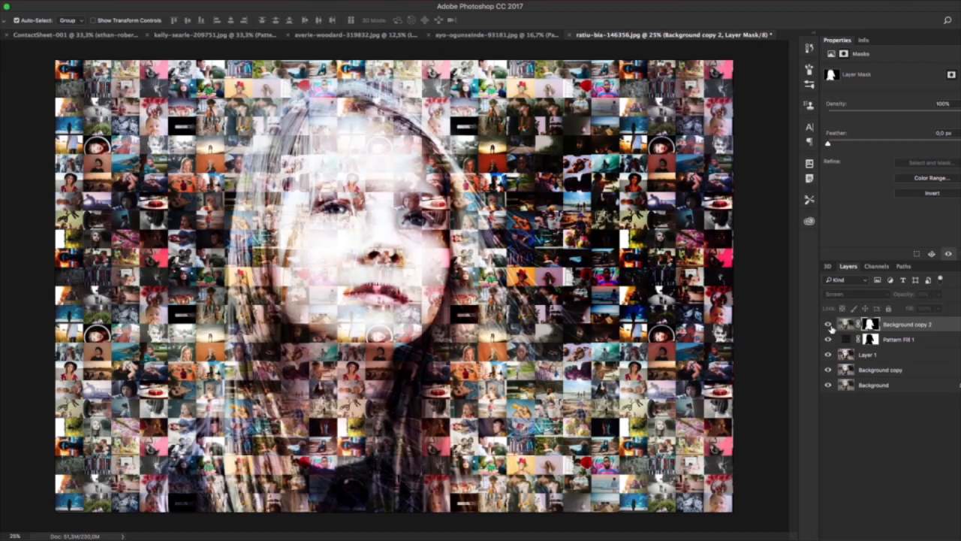
{"action": "left_click", "coordinate": [829, 325]}
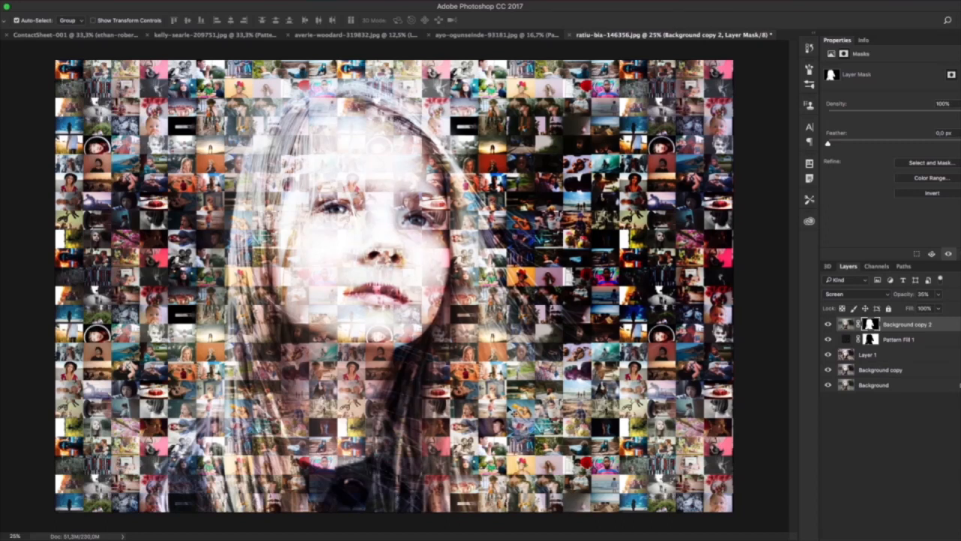
{"action": "key", "text": "super+minus"}
{"action": "key", "text": "super+minus"}
{"action": "key", "text": "super+minus"}
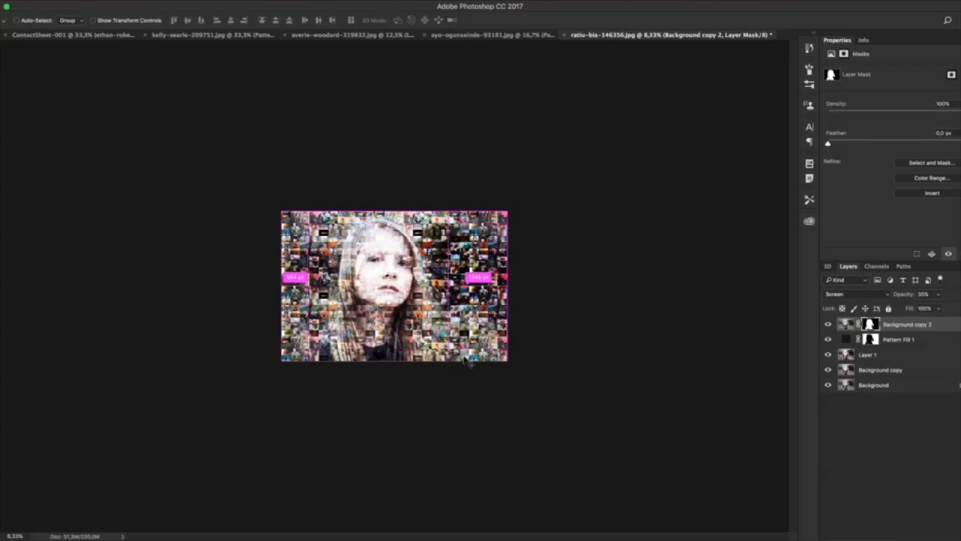
{"action": "key", "text": "super+plus"}
{"action": "key", "text": "super+plus"}
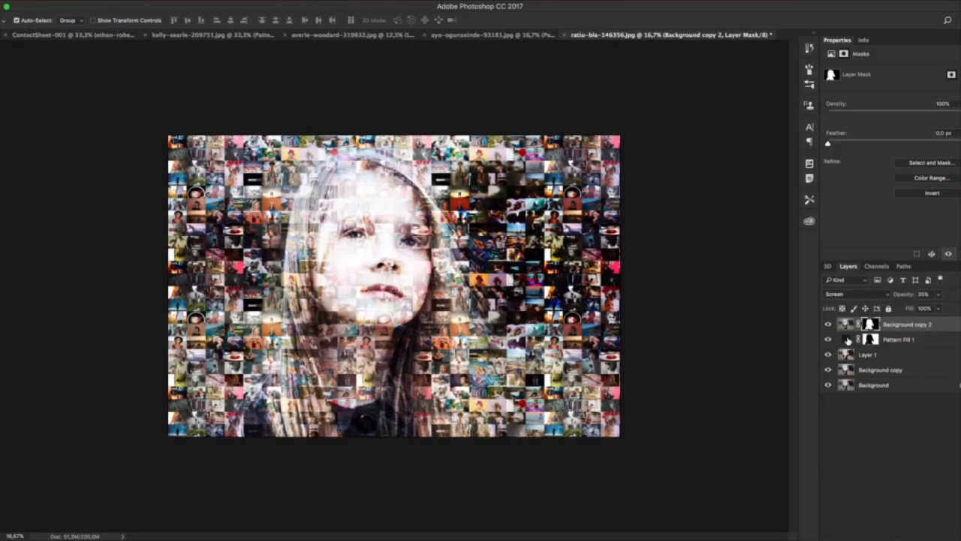
Delete the Background copy 2 layer and Layer 1, keeping the pattern fill above Background copy.
{"action": "key", "text": "Delete"}
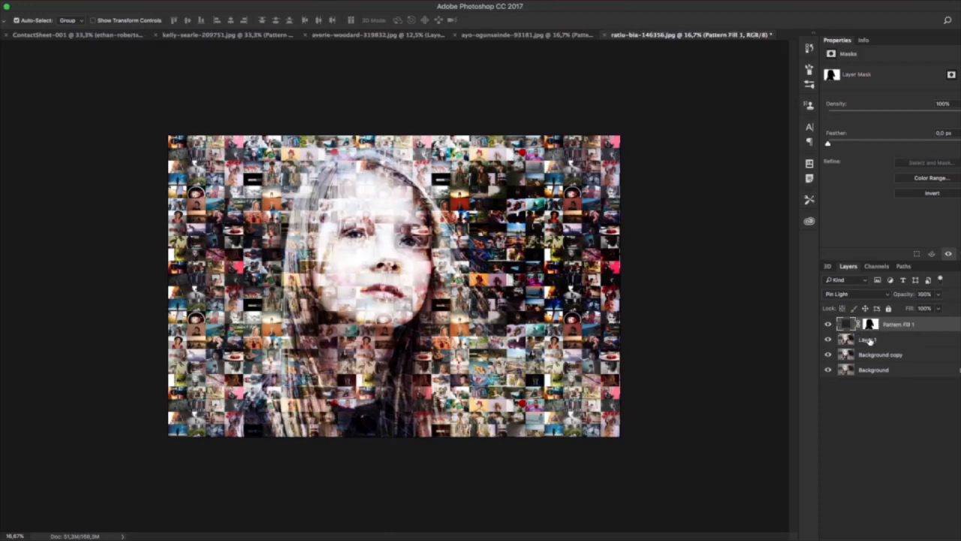
{"action": "left_click", "coordinate": [869, 340]}
{"action": "key", "text": "Delete"}
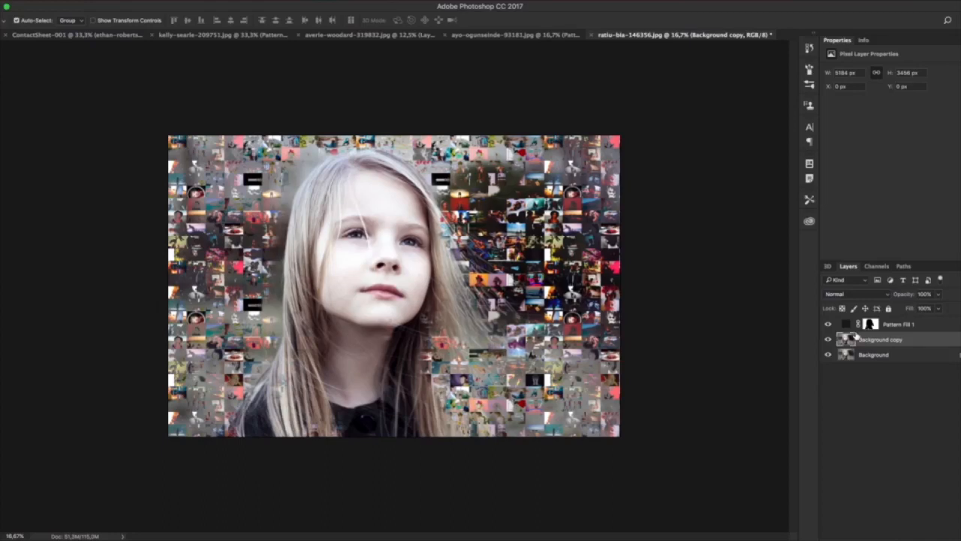
Fill the pattern fill's layer mask with white using the Paint Bucket and brush over the remaining dark outlines.
{"action": "left_click", "coordinate": [871, 324]}
{"action": "key", "text": "ctrl+a"}
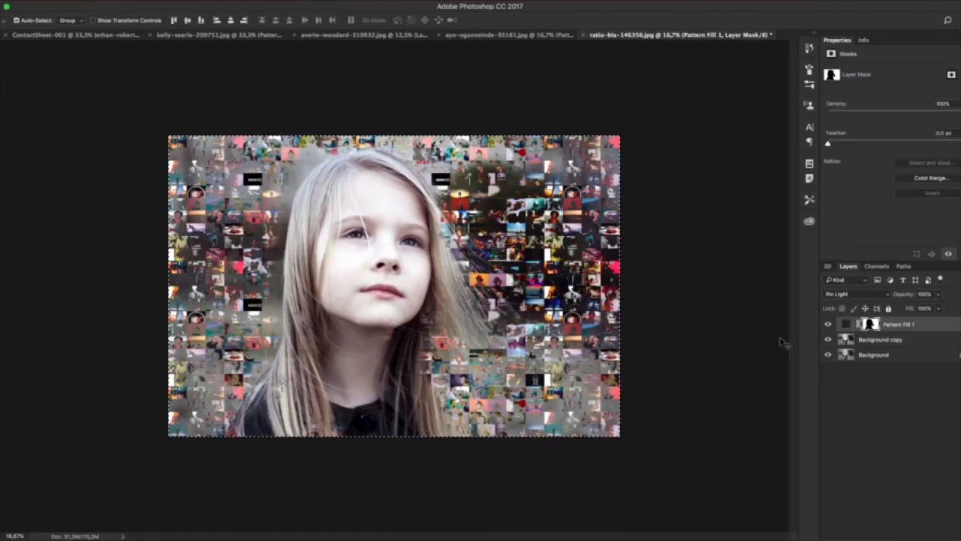
{"action": "key", "text": "g"}
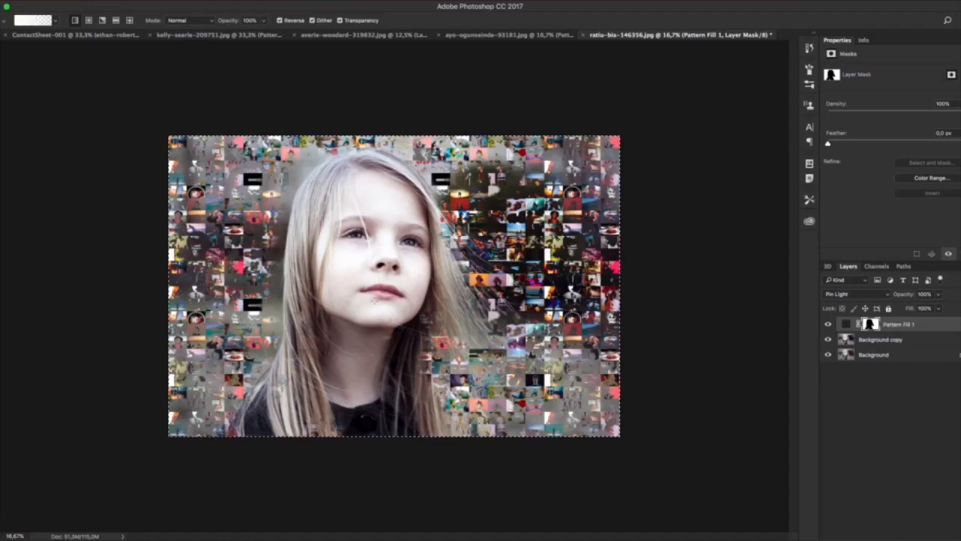
{"action": "key", "text": "shift+g"}
{"action": "left_click", "coordinate": [379, 306]}
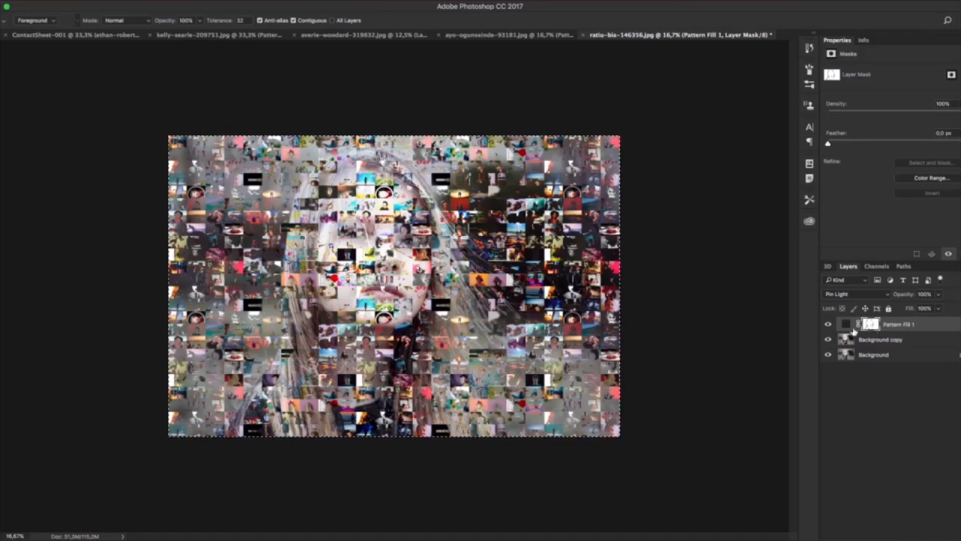
{"action": "key", "text": "b"}
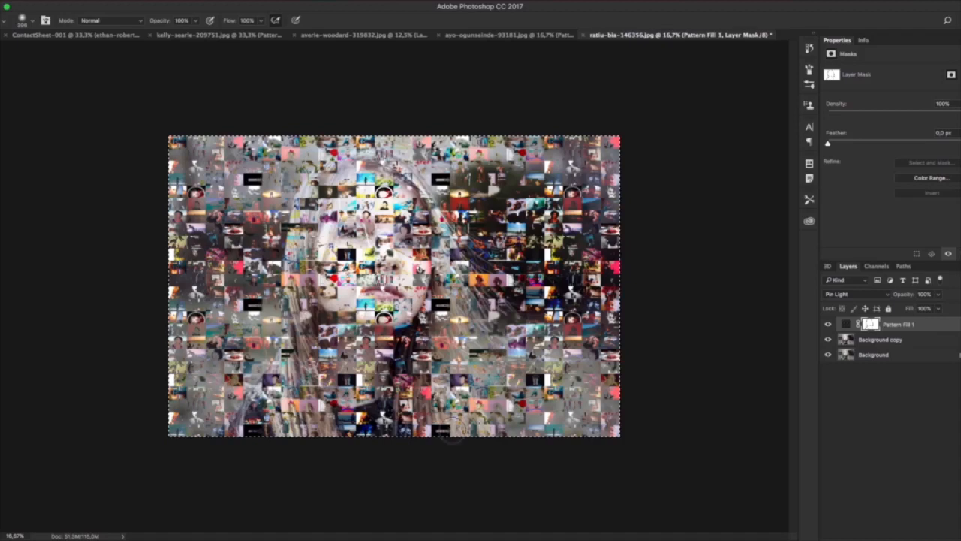
Change the pattern fill layer's blend mode to Overlay at 100% opacity and drop the selection.
{"action": "left_click", "coordinate": [856, 294]}
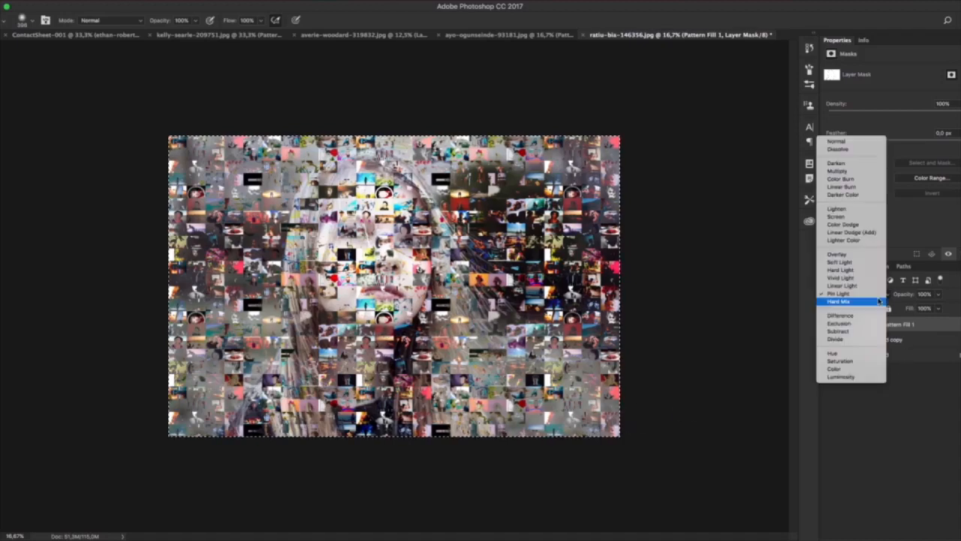
{"action": "left_click", "coordinate": [858, 256]}
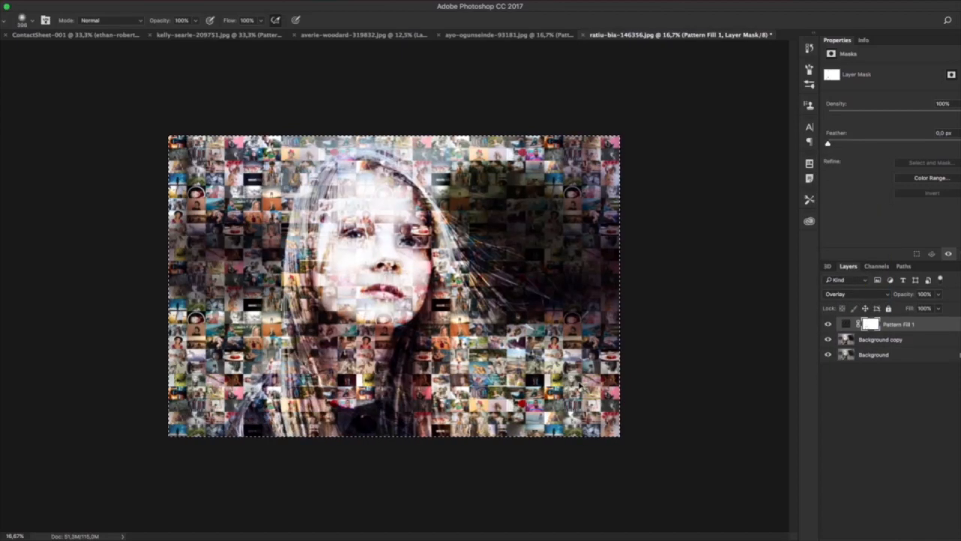
{"action": "left_click", "coordinate": [904, 342]}
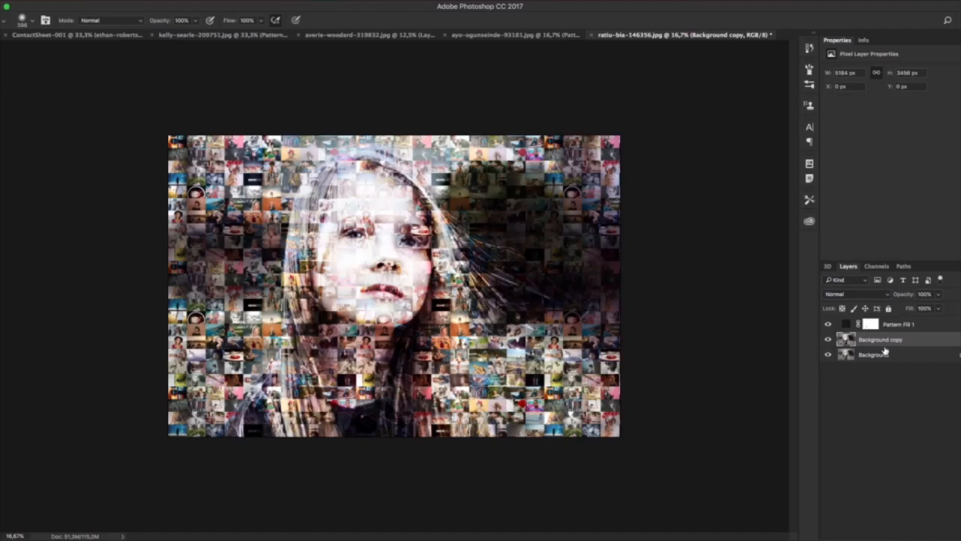
{"action": "left_click", "coordinate": [842, 325]}
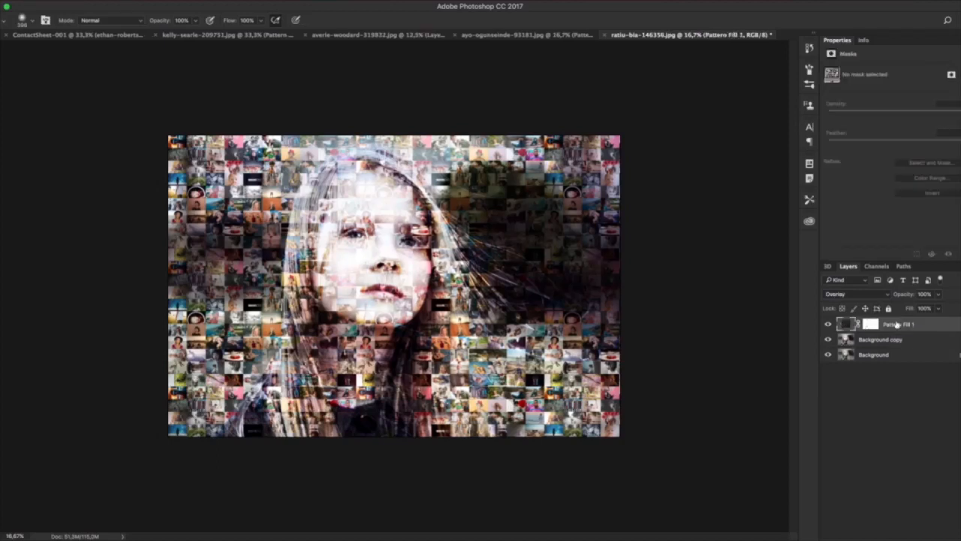
{"action": "left_click_drag", "start_coordinate": [905, 298], "coordinate": [952, 300]}
Enlarge the Background copy layer proportionally from its centre to about 207% with Free Transform.
{"action": "left_click", "coordinate": [887, 340]}
{"action": "key", "text": "ctrl+t"}
{"action": "left_click_drag", "start_coordinate": [619, 136], "coordinate": [809, 43]}
{"action": "left_click_drag", "start_coordinate": [810, 9], "coordinate": [890, 25]}
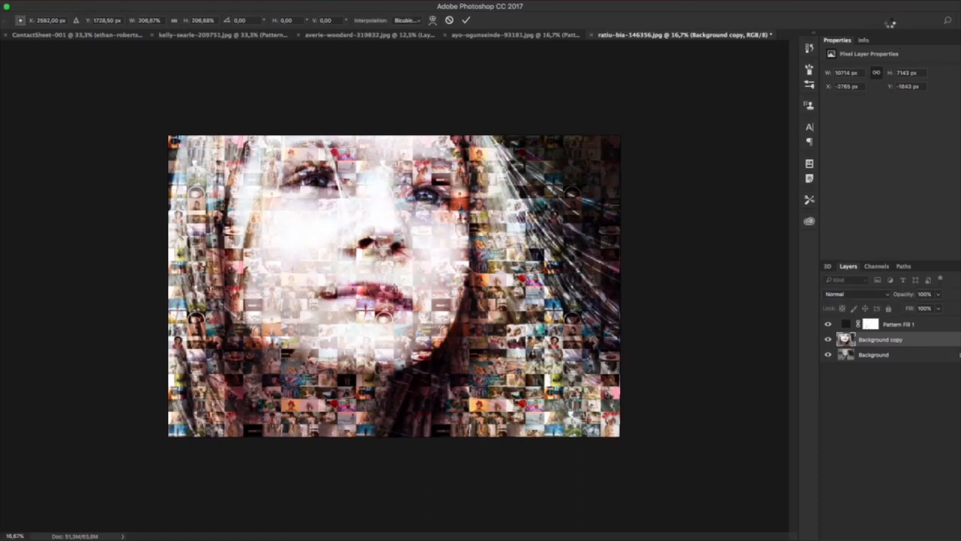
{"action": "key", "text": "Return"}
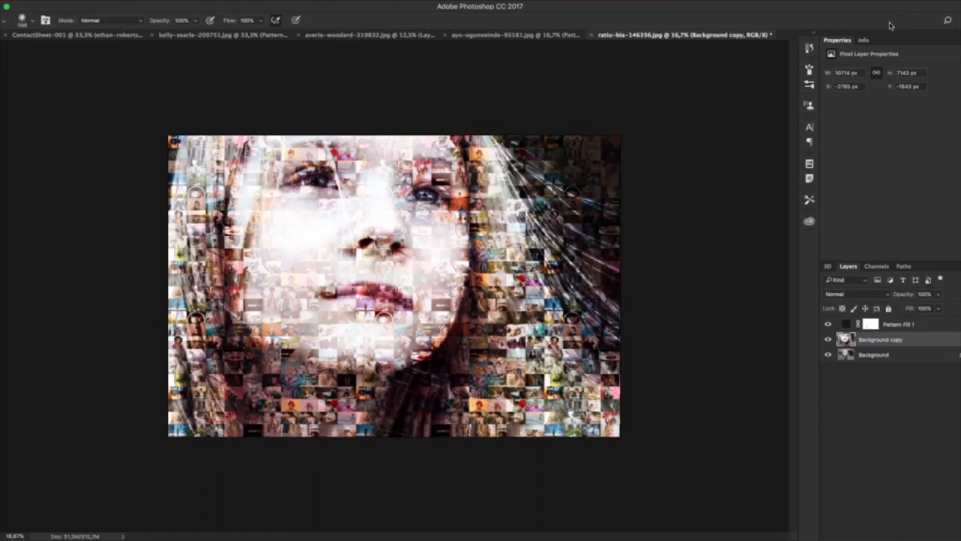
Move Background copy down 60 px and shift it together with the pattern fill about 480 px further down.
{"action": "key", "text": "v"}
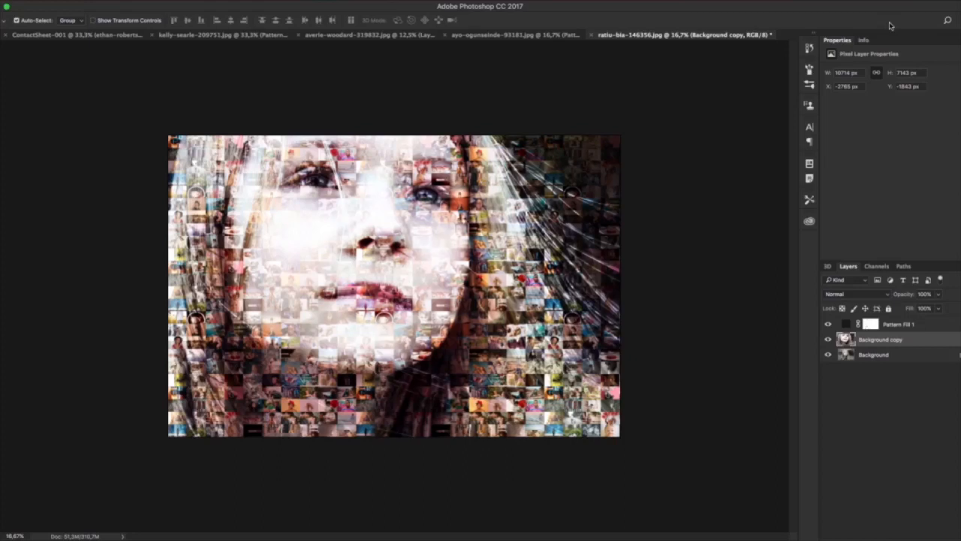
{"action": "key", "text": "b"}
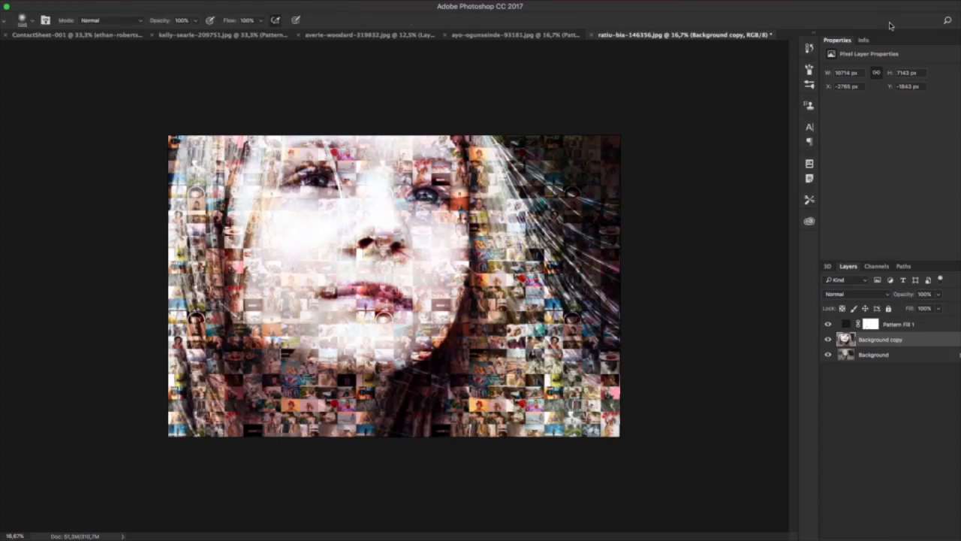
{"action": "key", "text": "v"}
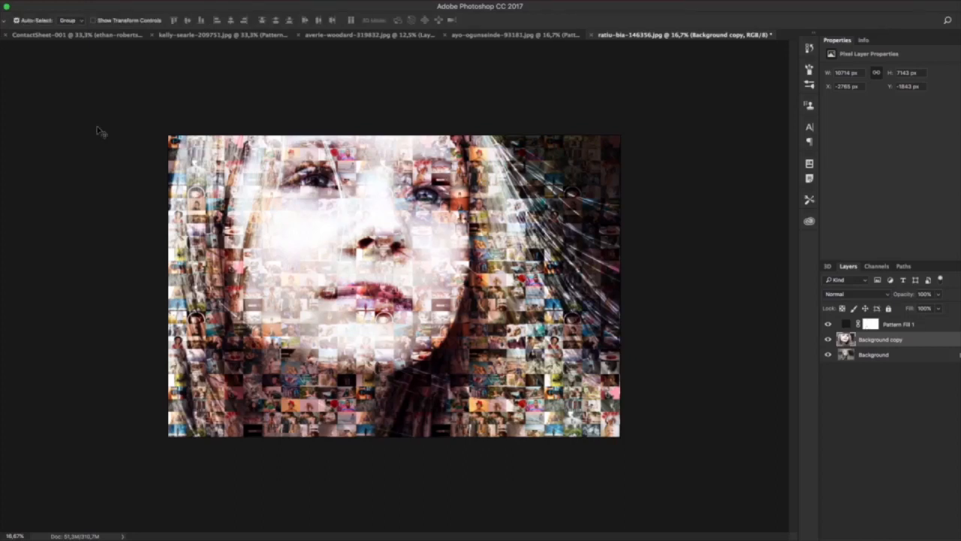
{"action": "key", "text": "shift+Down"}
{"action": "key", "text": "shift+Down"}
{"action": "key", "text": "shift+Down"}
{"action": "key", "text": "shift+Down"}
{"action": "key", "text": "shift+Down"}
{"action": "key", "text": "shift+Down"}
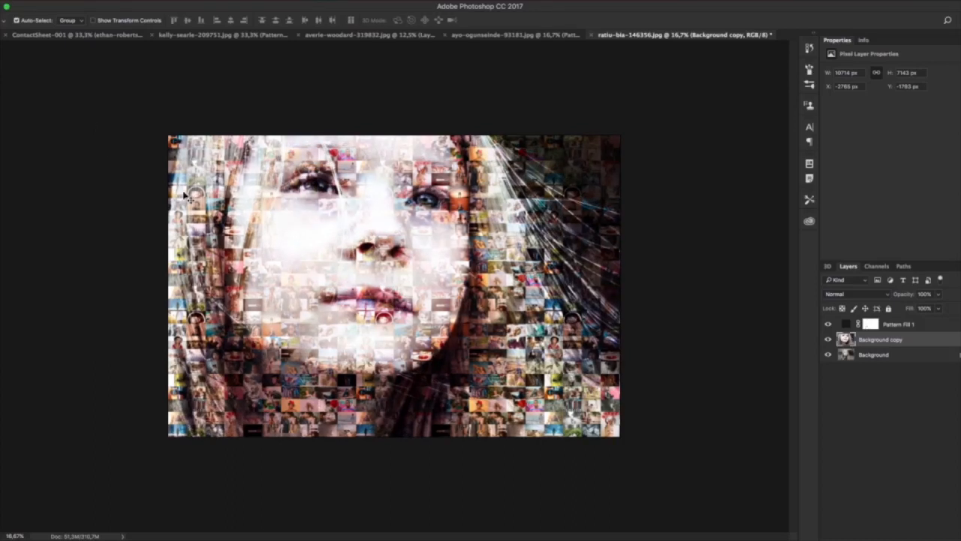
{"action": "left_click_drag", "start_coordinate": [224, 212], "coordinate": [234, 248]}
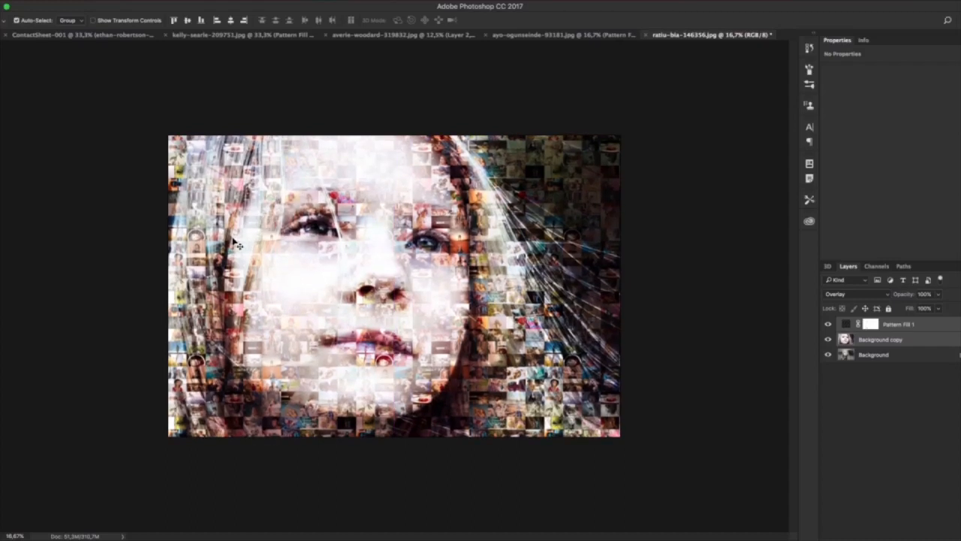
{"action": "left_click", "coordinate": [880, 340]}
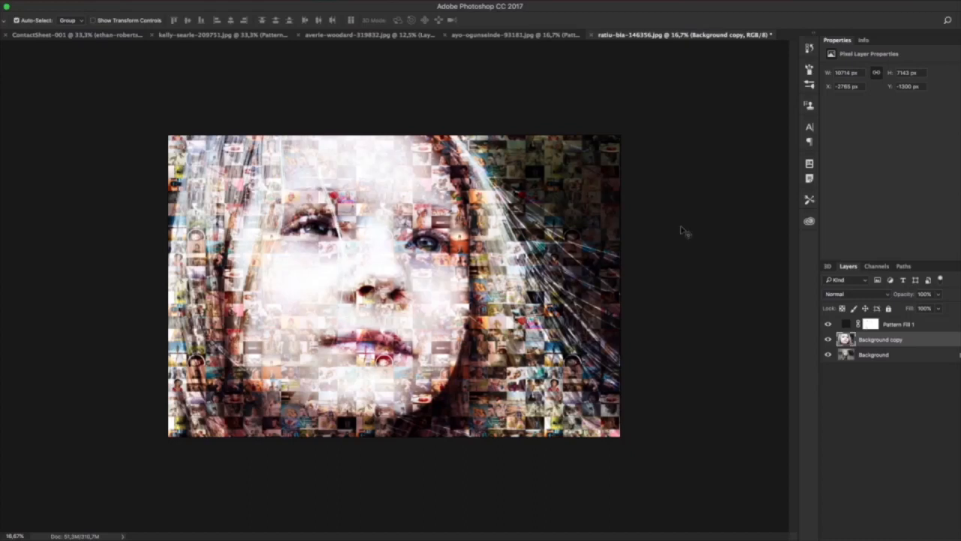
Open the pattern fill's settings and try out pattern scales from 150% down to 10%.
{"action": "double_click", "coordinate": [846, 325]}
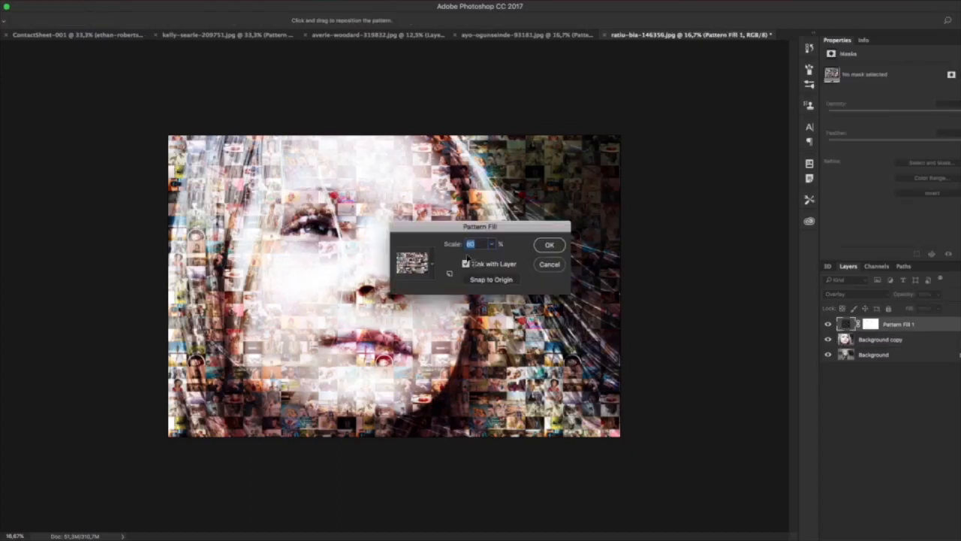
{"action": "key", "text": "shift+Up"}
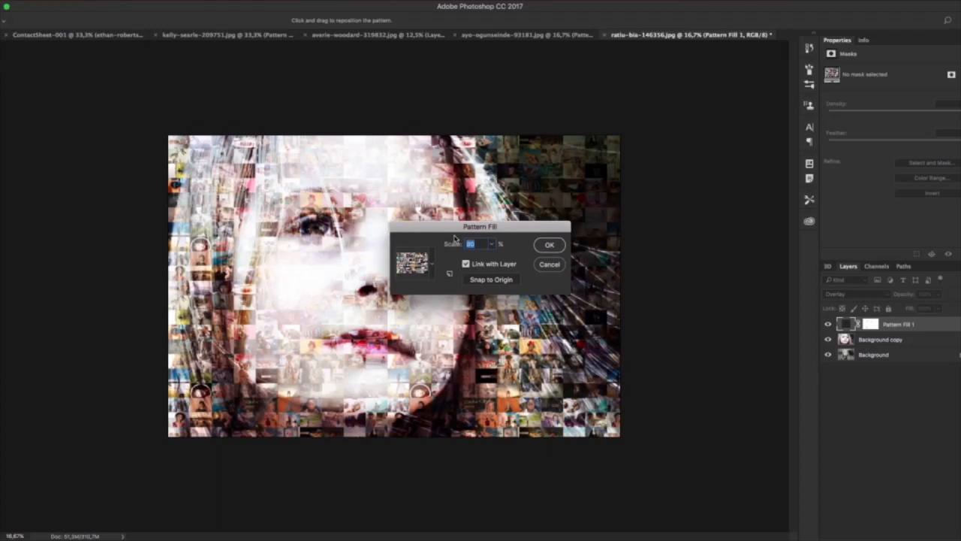
{"action": "key", "text": "shift+Up"}
{"action": "key", "text": "shift+Up"}
{"action": "key", "text": "shift+Up"}
{"action": "key", "text": "shift+Up"}
{"action": "key", "text": "shift+Up"}
{"action": "key", "text": "shift+Up"}
{"action": "key", "text": "shift+Up"}
{"action": "key", "text": "shift+Up"}
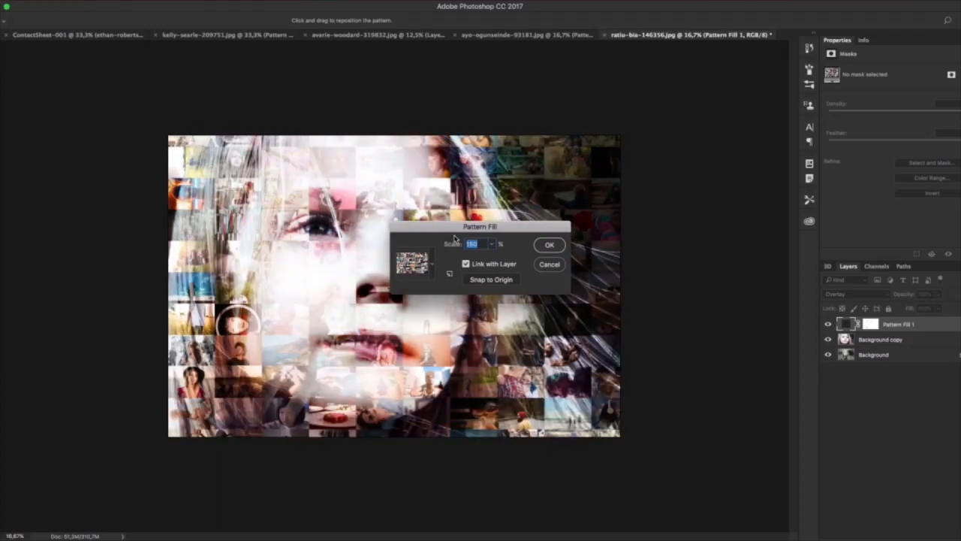
{"action": "key", "text": "shift+Down"}
{"action": "key", "text": "shift+Down"}
{"action": "key", "text": "shift+Down"}
{"action": "key", "text": "shift+Down"}
{"action": "key", "text": "shift+Down"}
{"action": "key", "text": "shift+Down"}
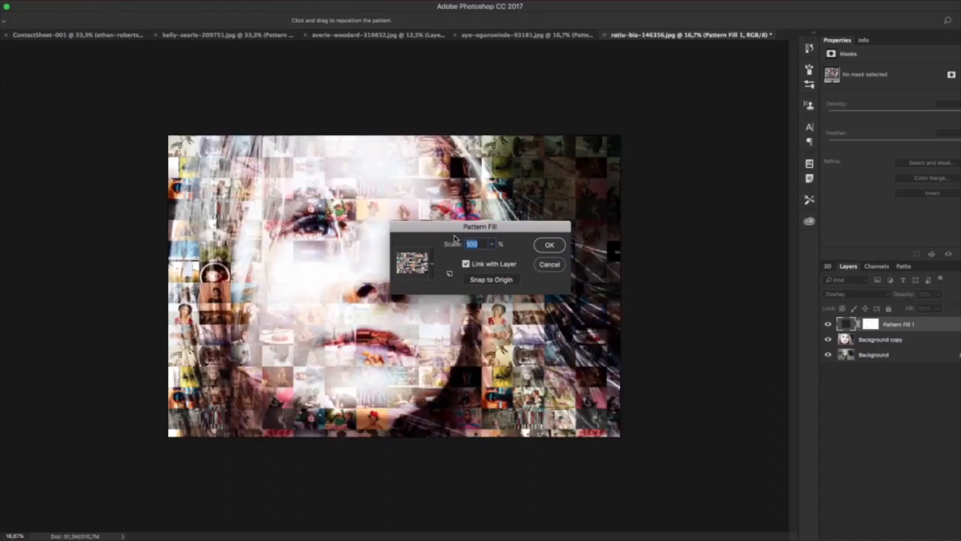
{"action": "key", "text": "shift+Down"}
{"action": "key", "text": "shift+Down"}
{"action": "key", "text": "shift+Down"}
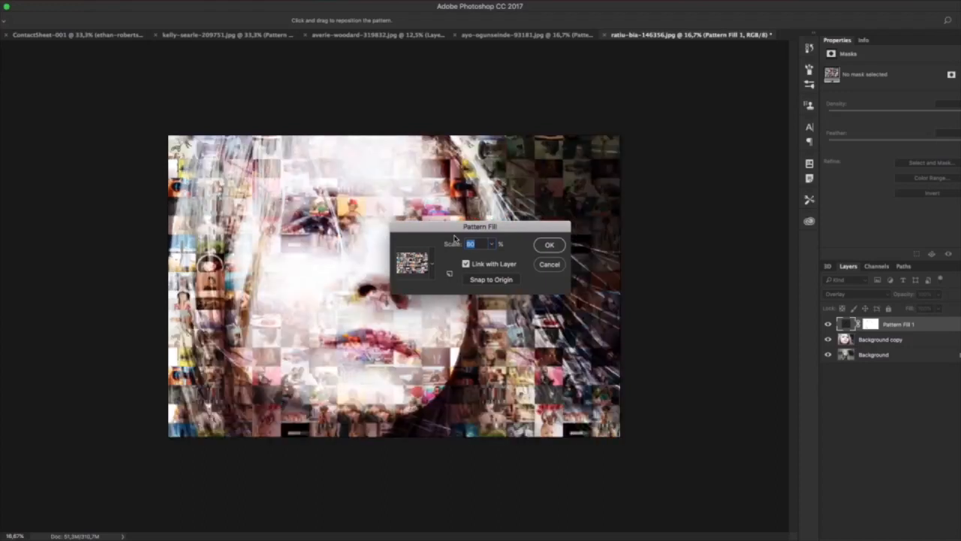
{"action": "key", "text": "shift+Down"}
{"action": "key", "text": "shift+Down"}
{"action": "key", "text": "shift+Down"}
{"action": "key", "text": "shift+Down"}
{"action": "key", "text": "shift+Down"}
{"action": "key", "text": "shift+Down"}
{"action": "key", "text": "shift+Down"}
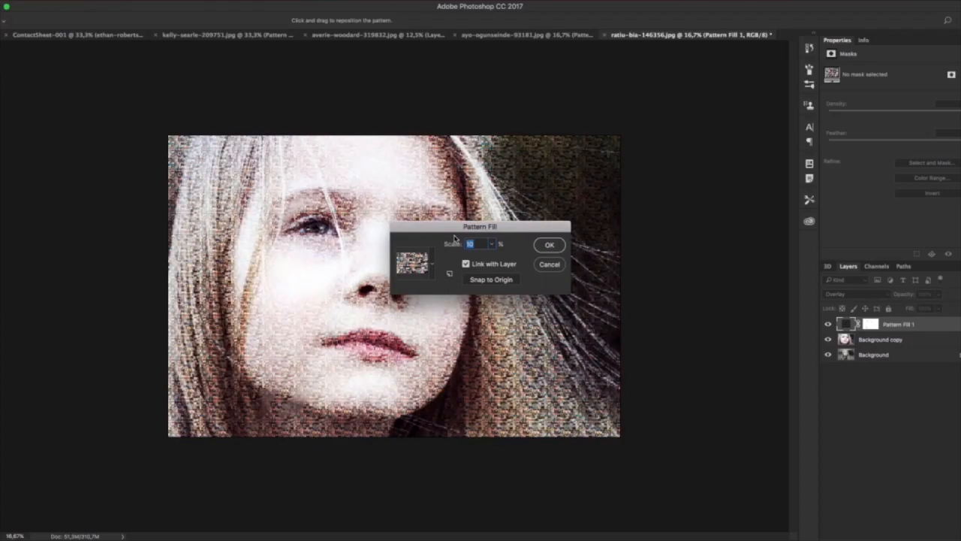
Set the pattern fill's scale to 81%.
{"action": "key", "text": "shift+Up"}
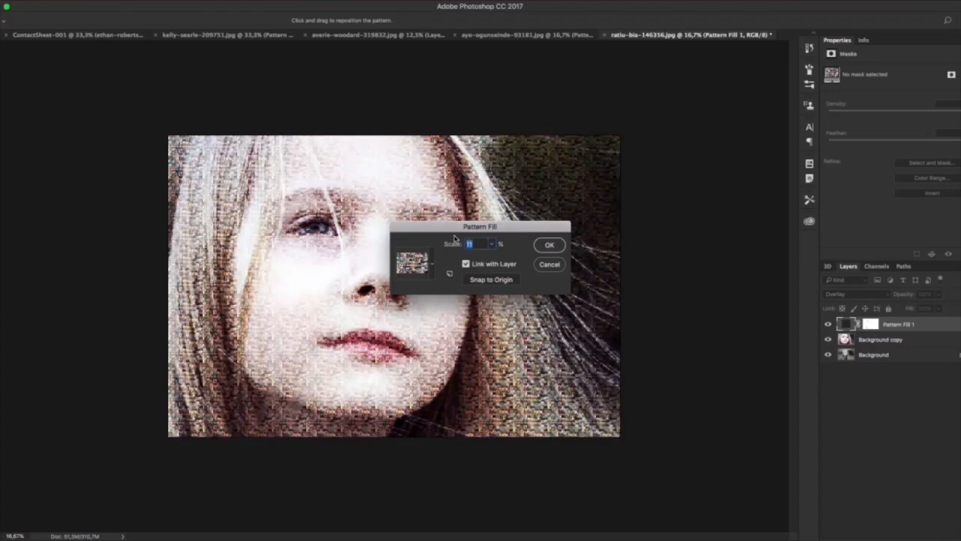
{"action": "key", "text": "shift+Up"}
{"action": "key", "text": "shift+Up"}
{"action": "key", "text": "shift+Up"}
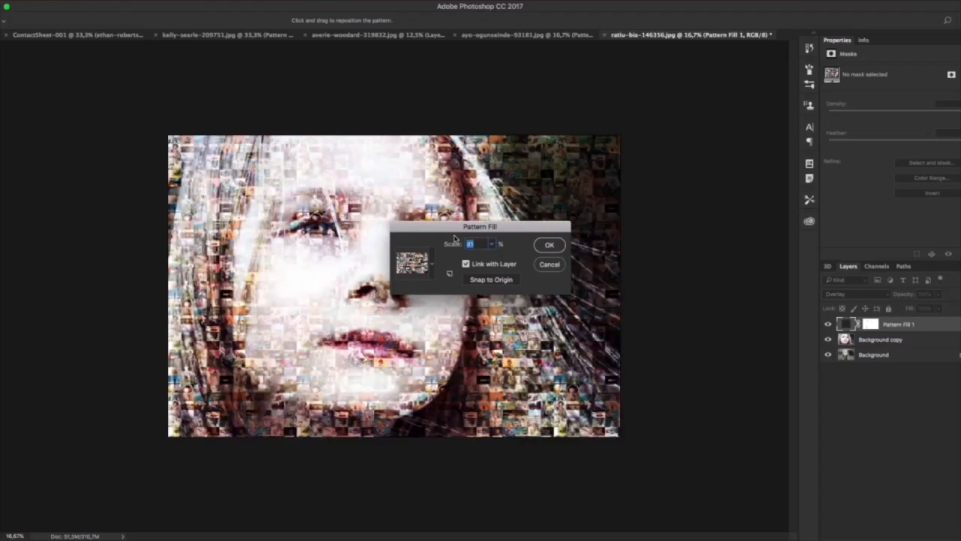
{"action": "key", "text": "shift+Up"}
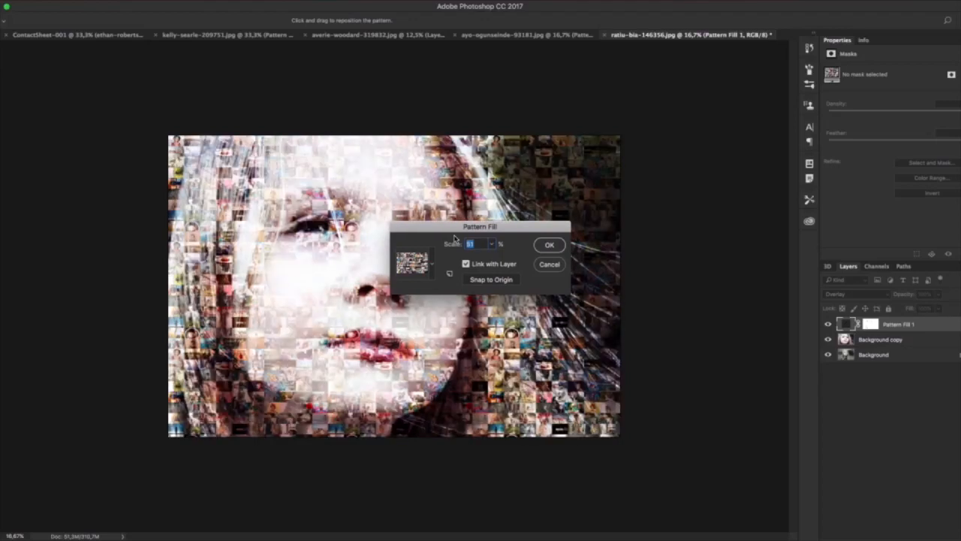
{"action": "key", "text": "shift+Up"}
{"action": "key", "text": "shift+Up"}
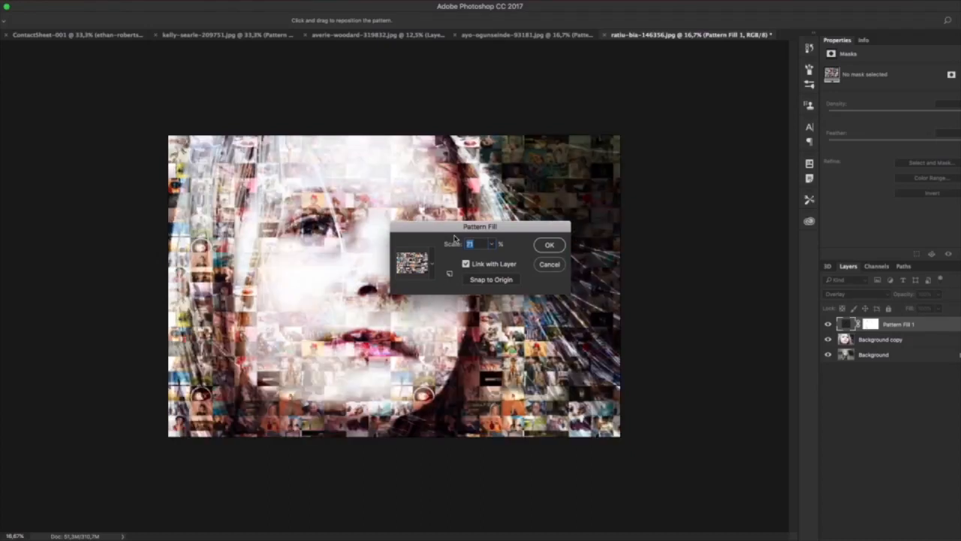
{"action": "key", "text": "shift+Up"}
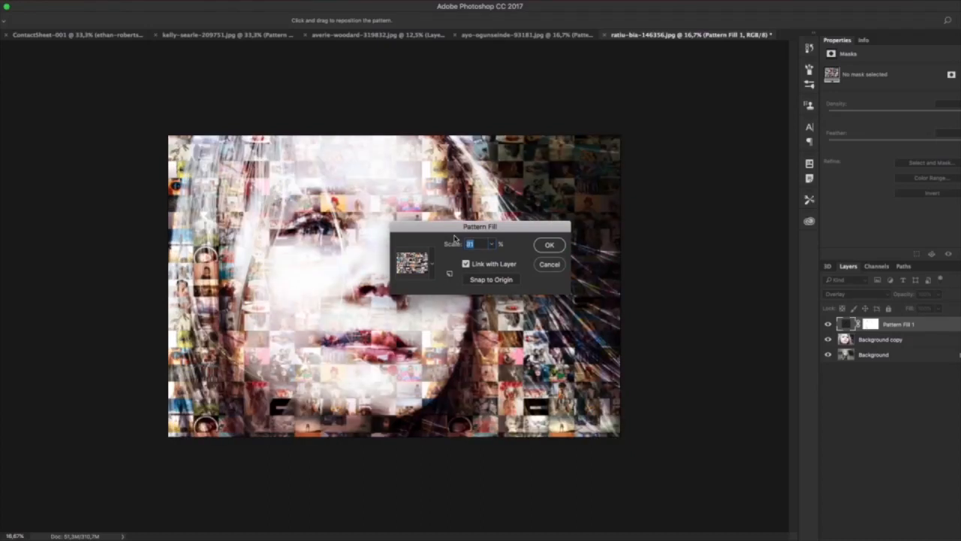
{"action": "key", "text": "Return"}
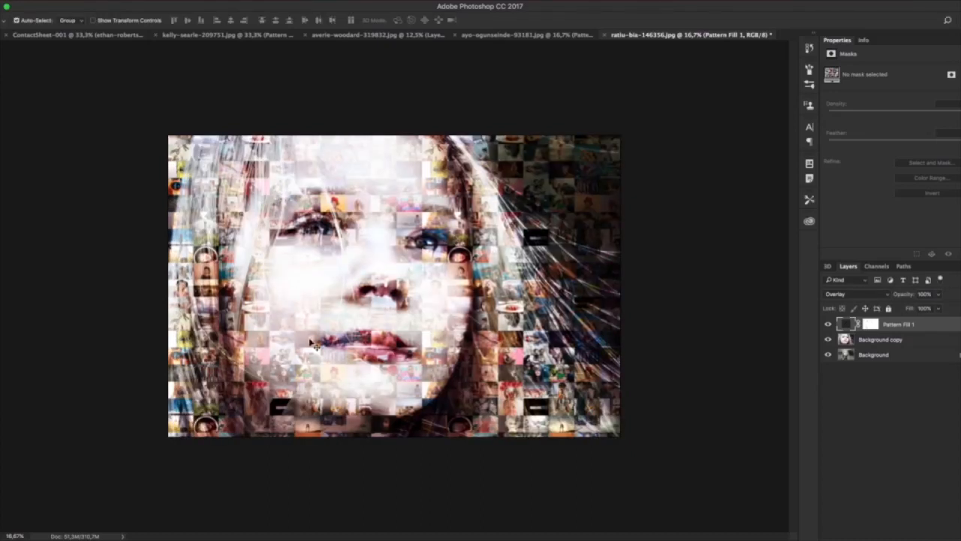
Crop the image slightly, trimming a narrow strip off its lower edge and deleting the cropped pixels.
{"action": "key", "text": "c"}
{"action": "left_click_drag", "start_coordinate": [396, 433], "coordinate": [396, 424]}
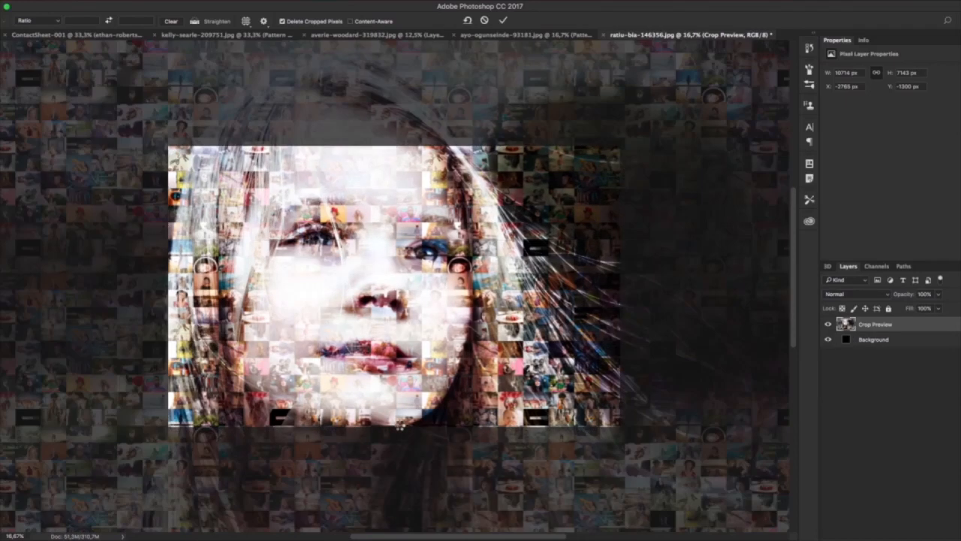
{"action": "key", "text": "h"}
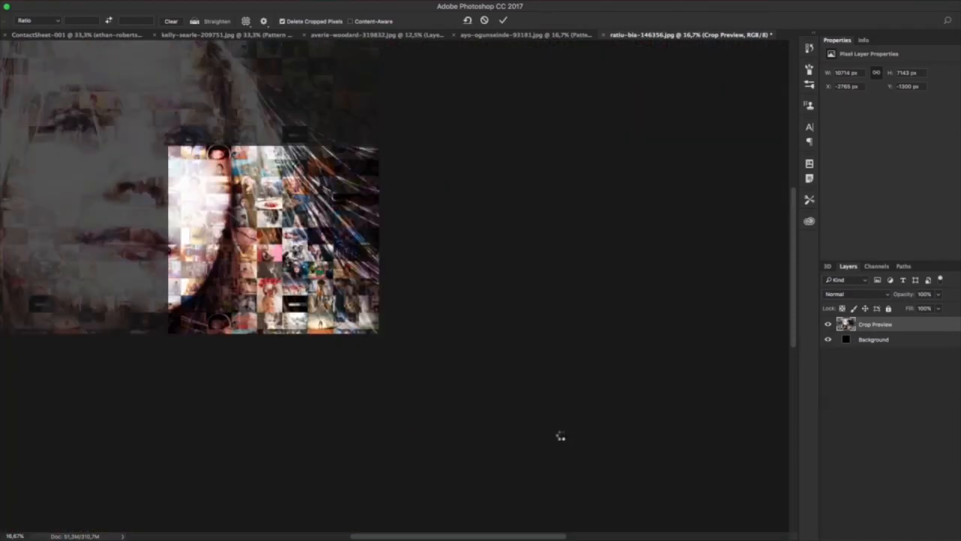
{"action": "key", "text": "Return"}
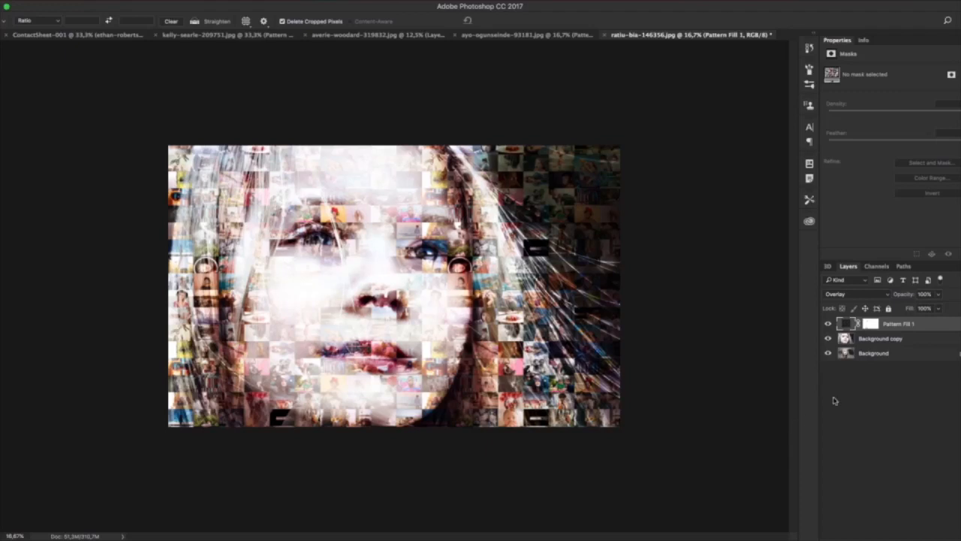
{"action": "key", "text": "super+minus"}
{"action": "key", "text": "super+minus"}
{"action": "key", "text": "super+minus"}
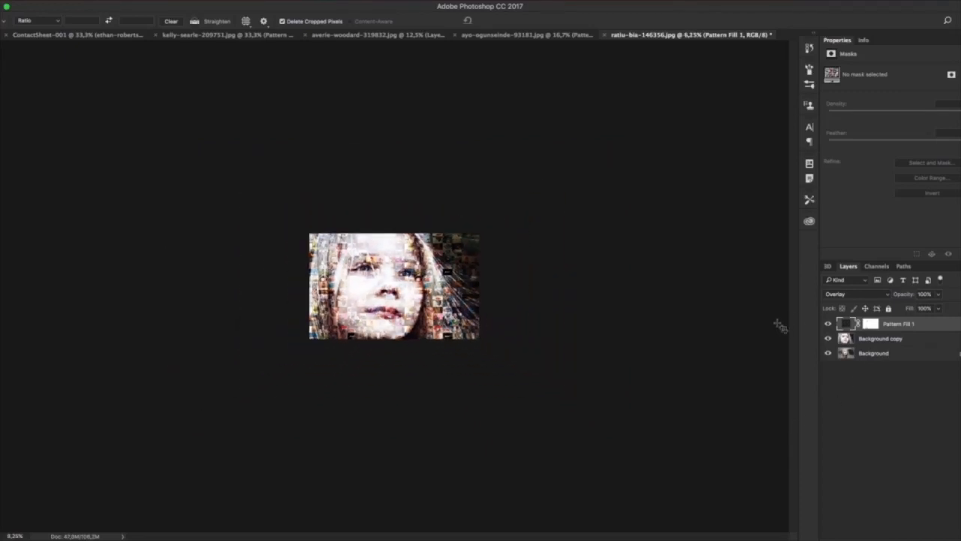